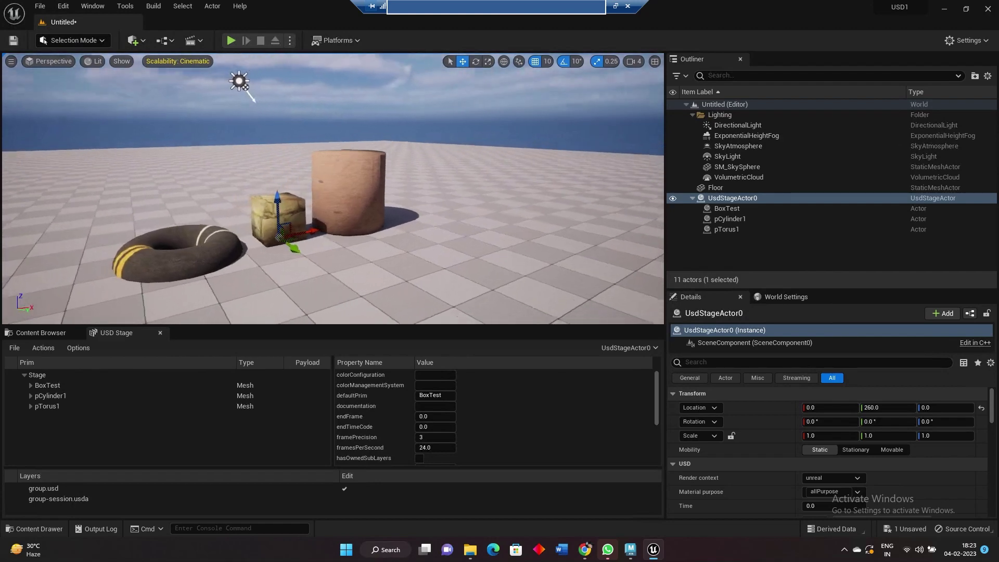
Select the BoxTest cube from the group.usd stage in the Unreal viewport.
left_click(299, 210)
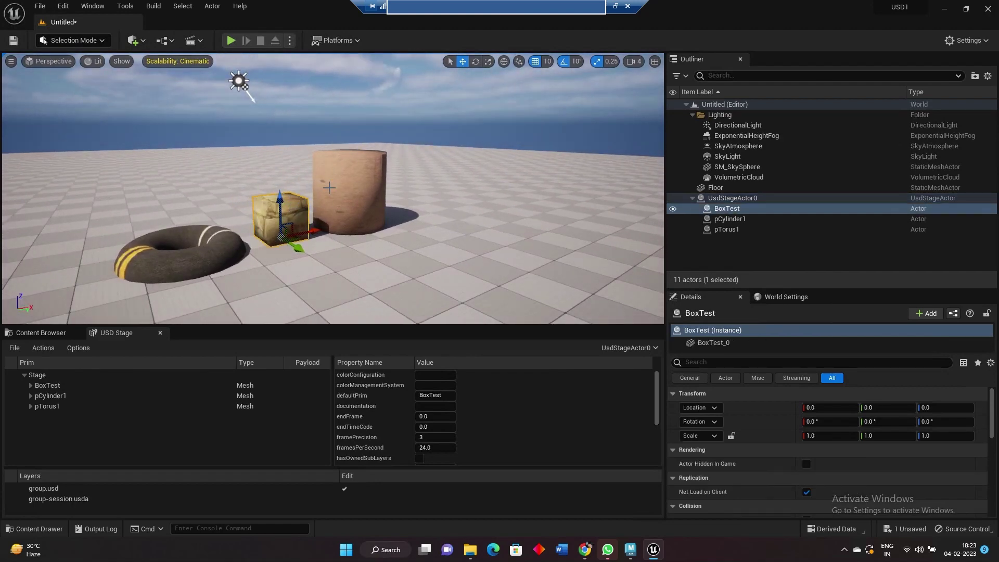
In Maya, select BoxTest and play back its rise-and-fall animation a few times.
key("alt+Tab")
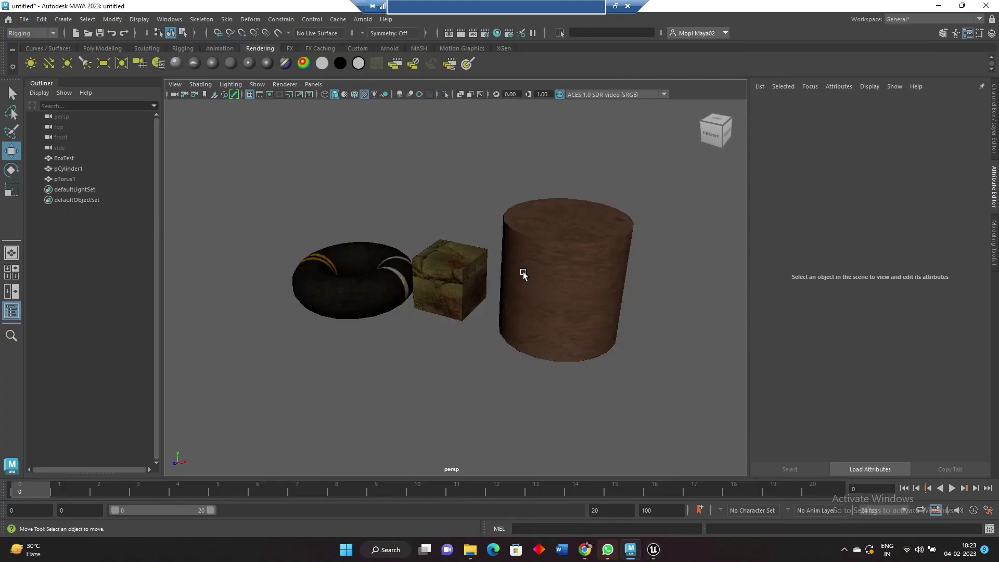
left_click(445, 287)
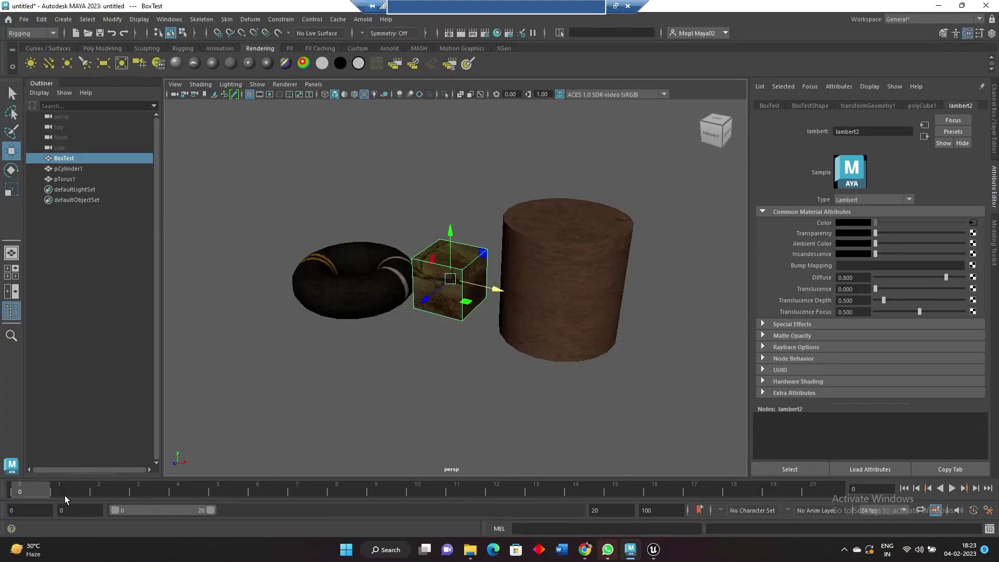
key("alt+v")
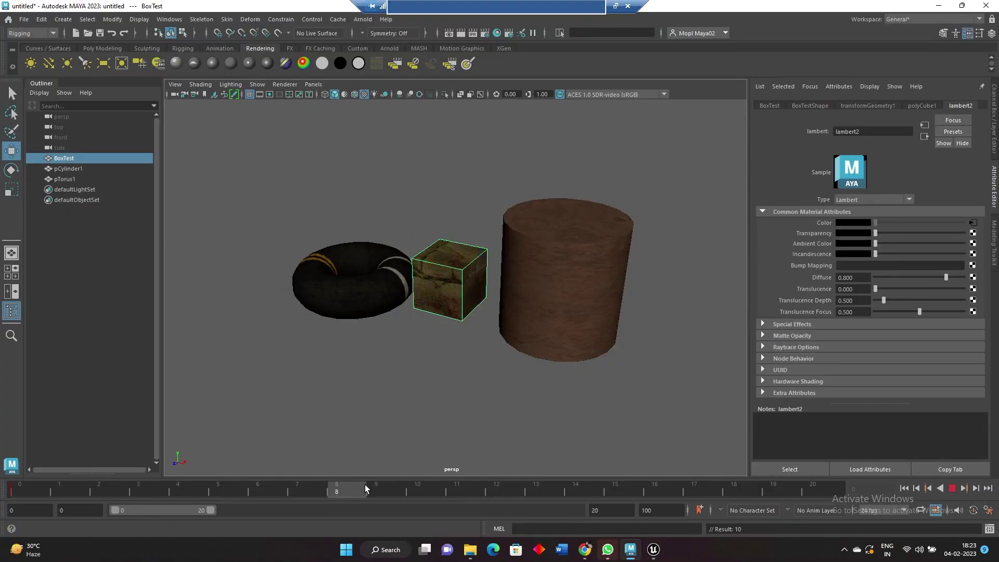
key("alt+v")
key("alt+v")
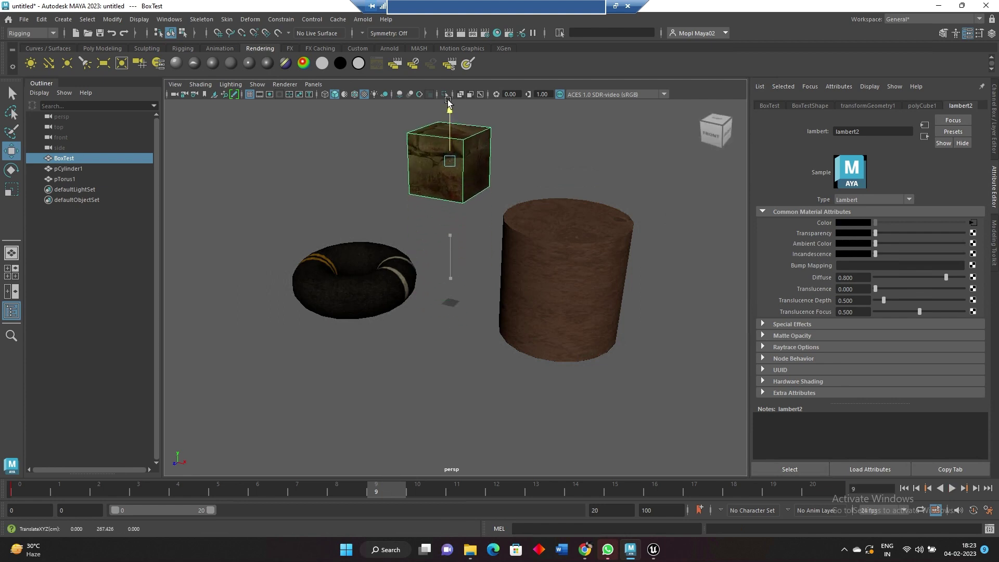
key("alt+v")
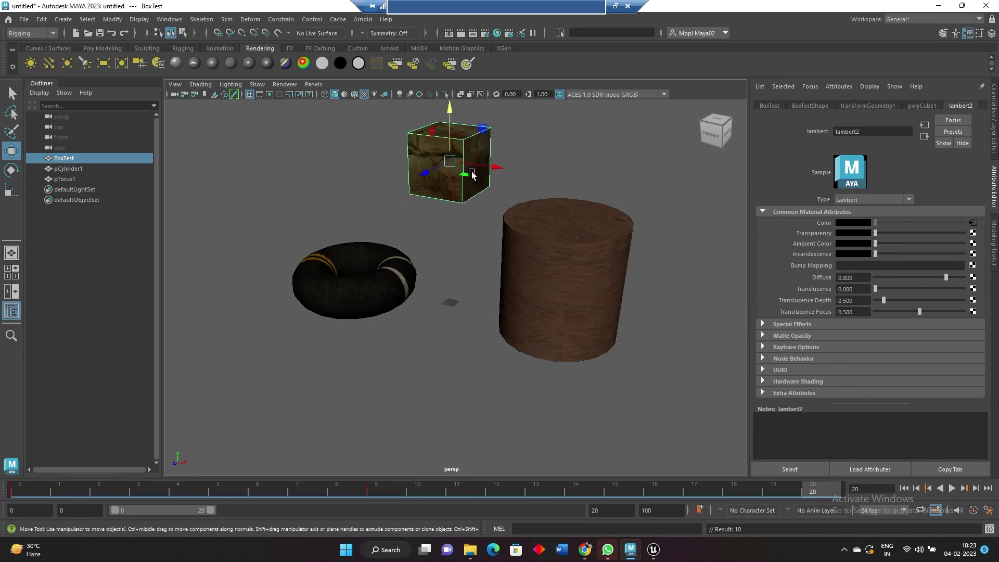
left_click(30, 489)
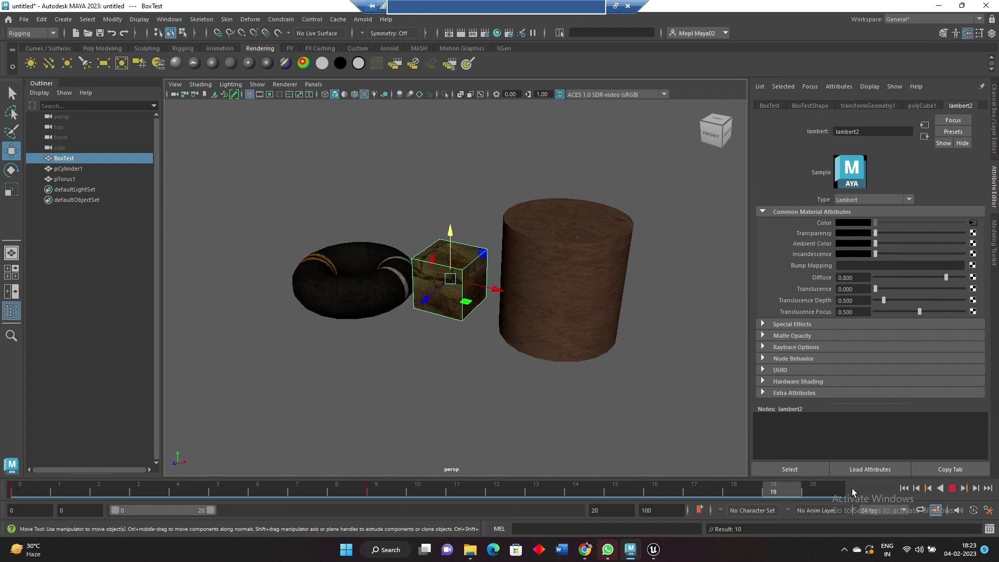
key("alt+v")
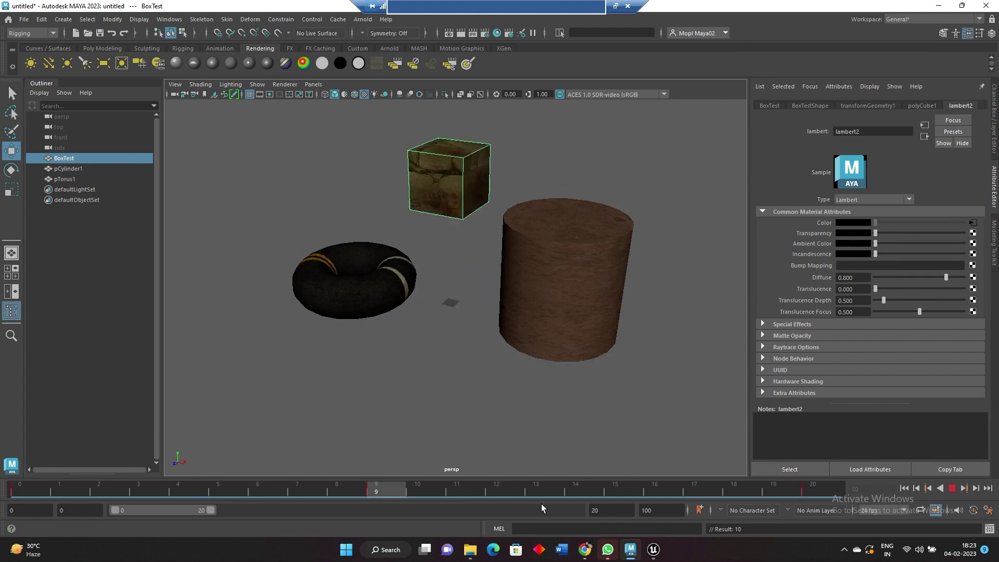
Select pTorus1 and raise it upward on Y.
left_click(368, 401)
left_click_drag(272, 356, 581, 187)
left_click(370, 204)
left_click(344, 305)
left_click_drag(364, 312, 410, 332, "alt")
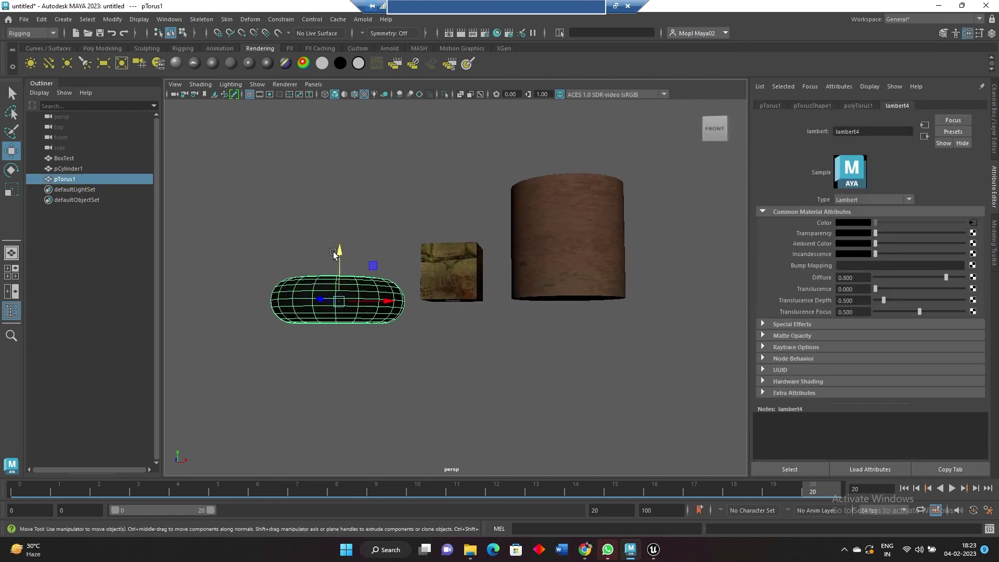
left_click_drag(339, 251, 342, 229)
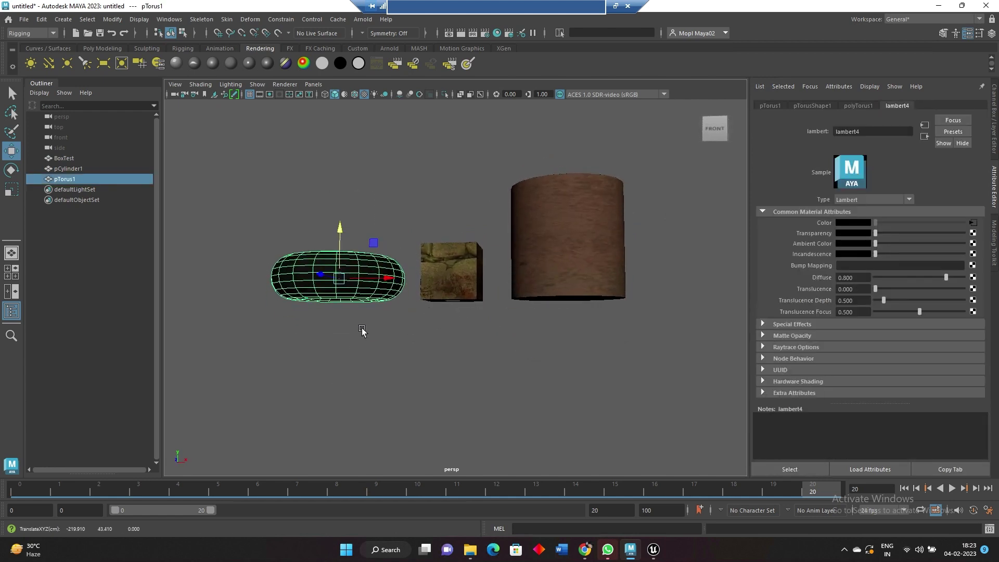
left_click_drag(285, 154, 229, 152, "alt")
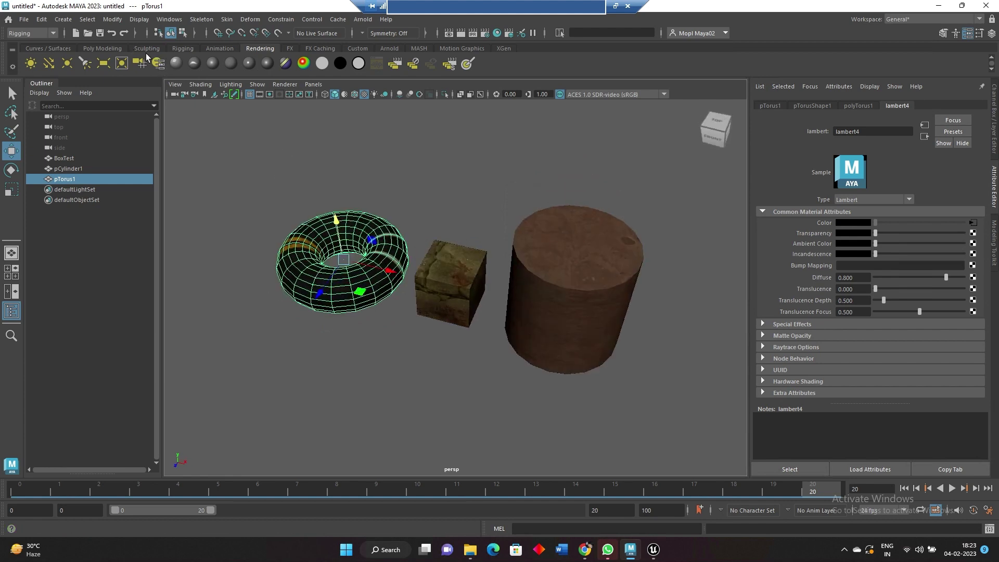
Create a polygon plane, scale it into a large ground grid, then delete it.
left_click(96, 48)
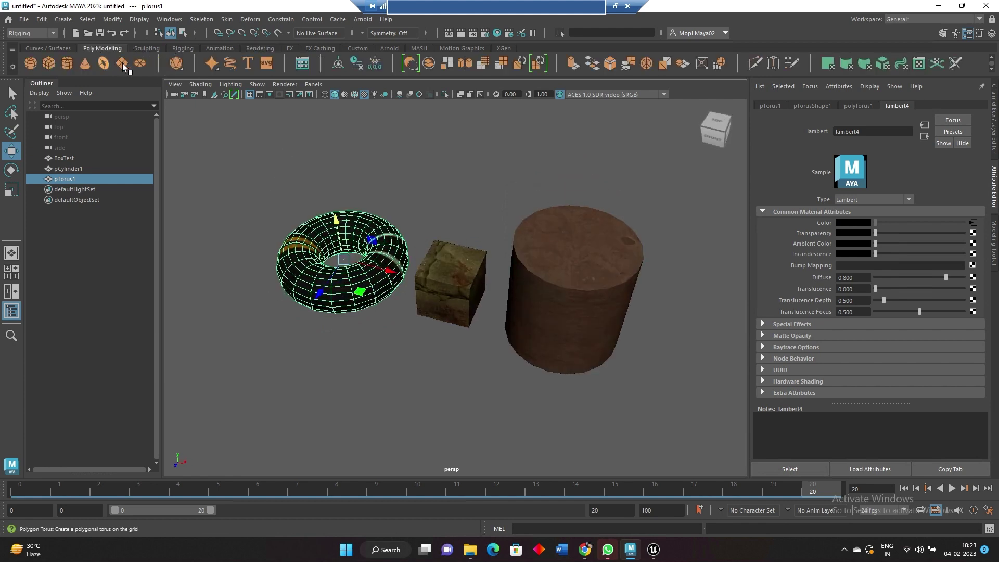
left_click(121, 64)
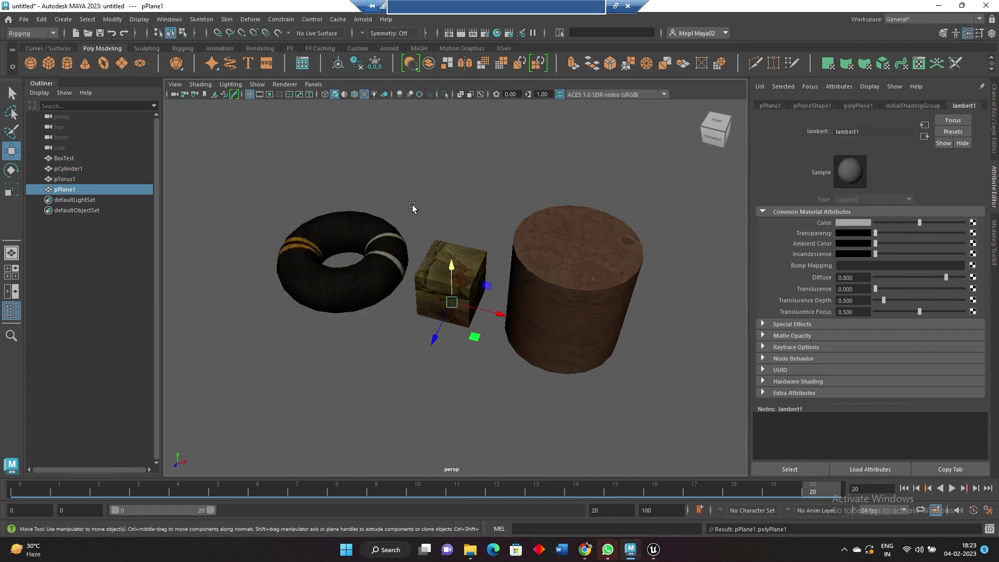
key("r")
left_click_drag(451, 301, 552, 181)
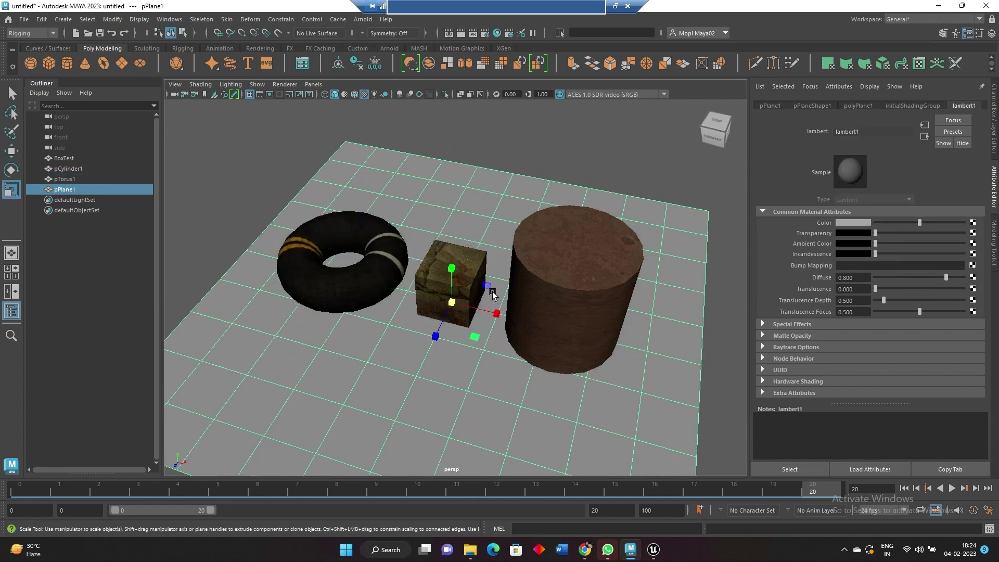
left_click_drag(515, 254, 374, 370, "alt")
key("Delete")
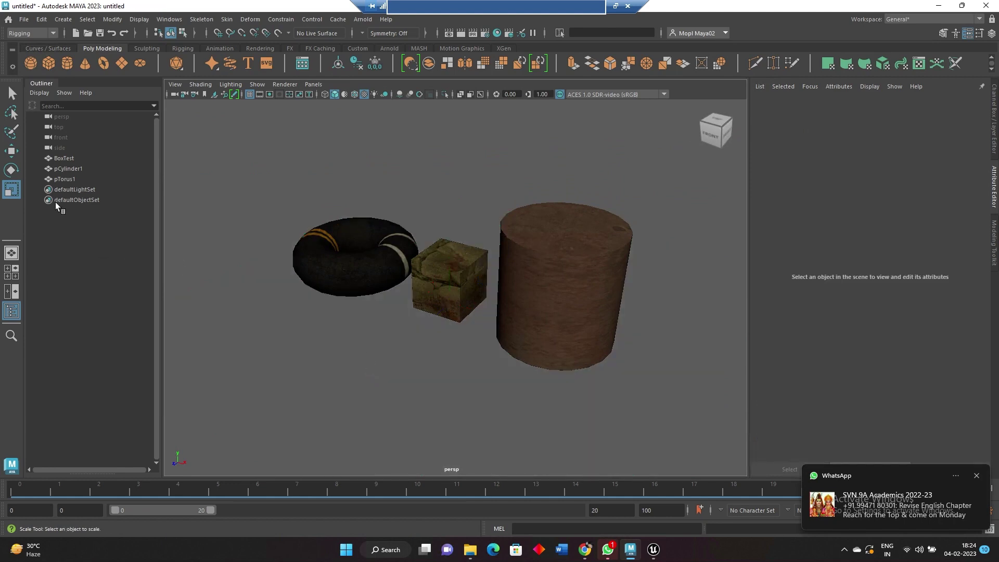
Select pTorus1, pCylinder1 and BoxTest in the Outliner.
left_click(64, 179)
left_click(73, 168, "ctrl")
left_click(71, 158, "ctrl")
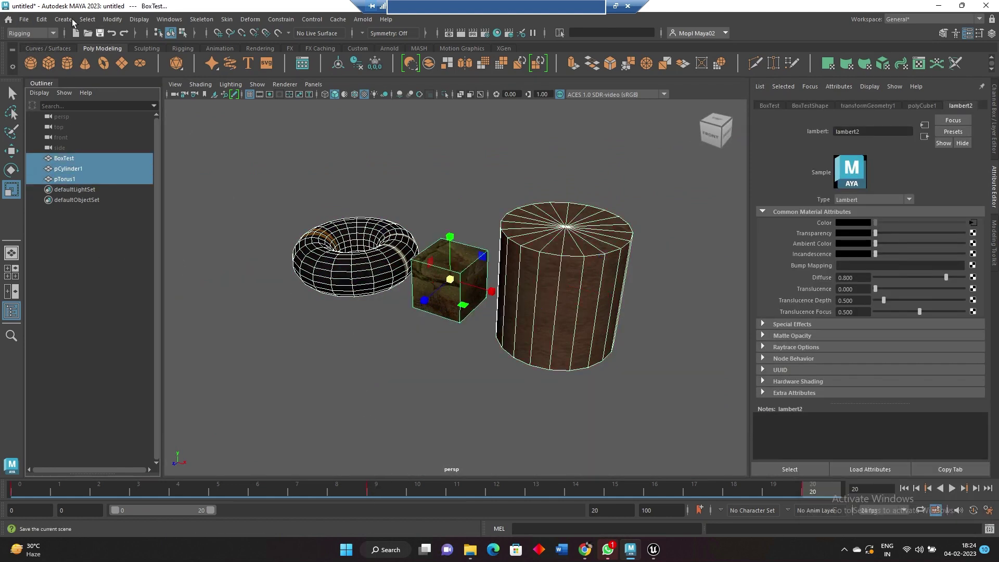
In the Export Selection options, enable Animation Data with end frame 20.
left_click(24, 19)
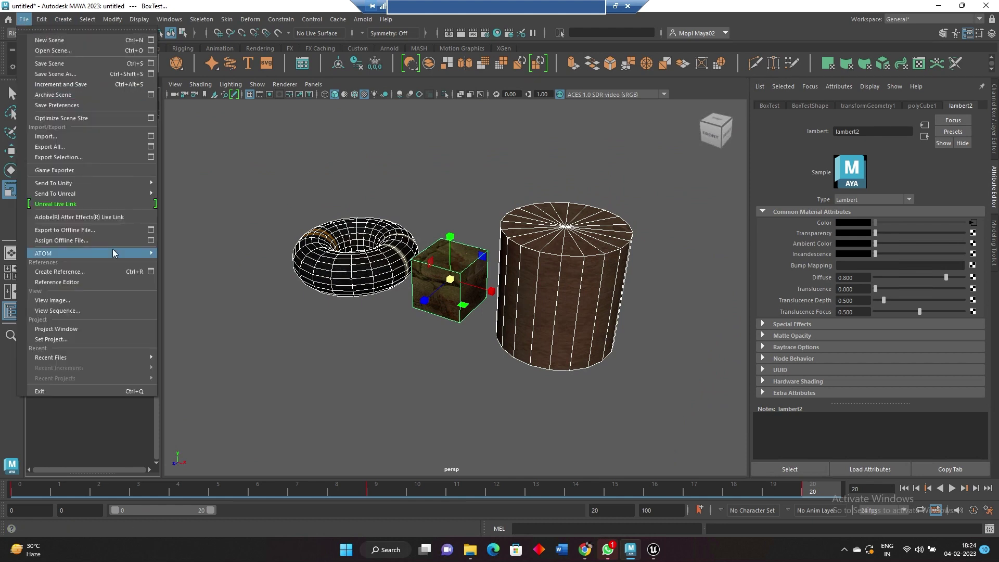
left_click(152, 156)
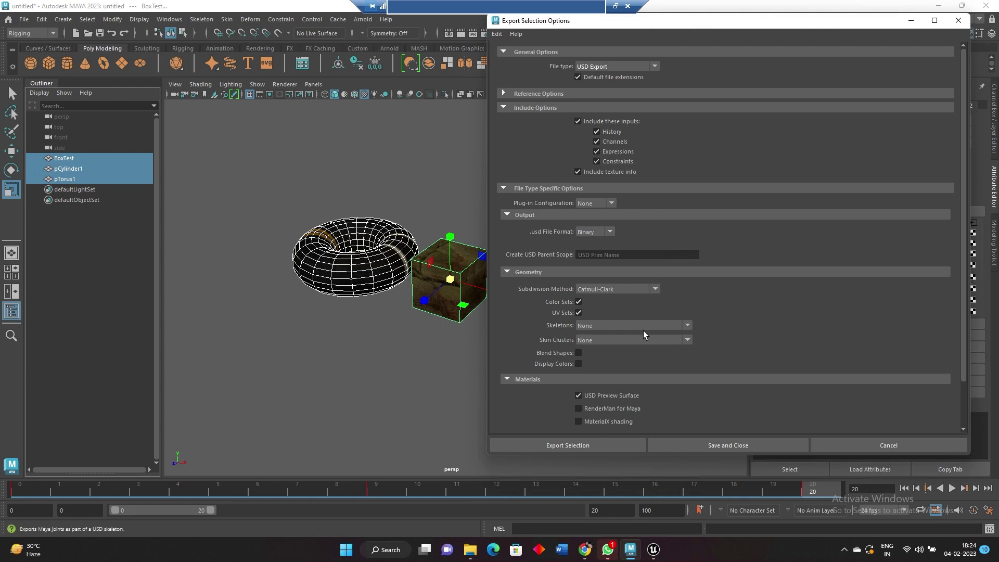
scroll(643, 329, "down", 3)
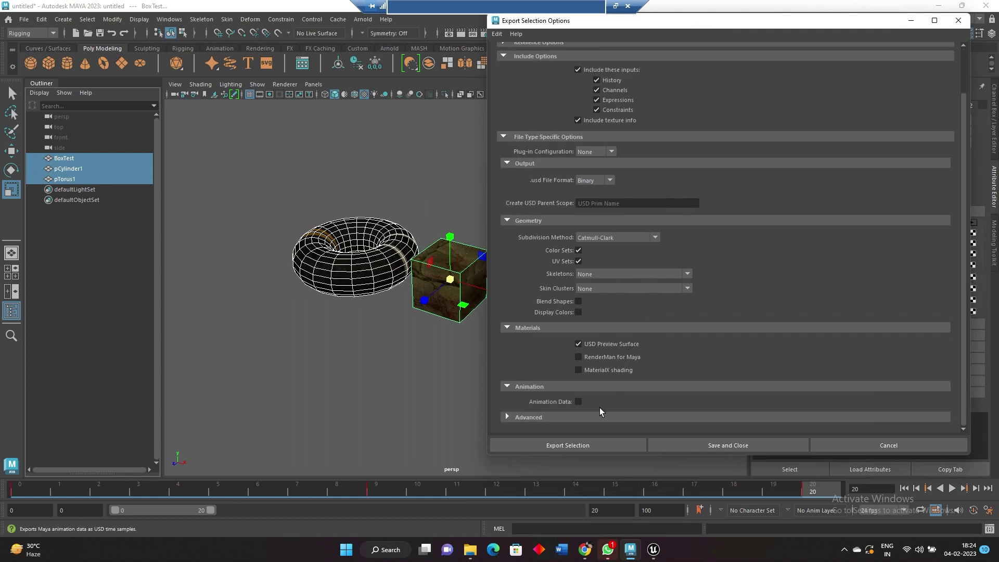
left_click(579, 402)
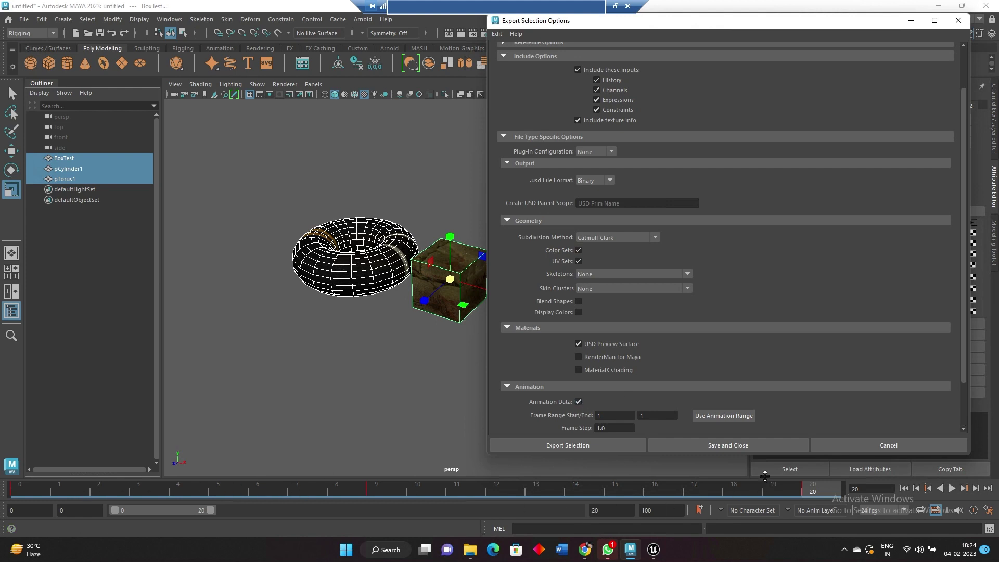
left_click(657, 417)
scroll(687, 359, "down", 2)
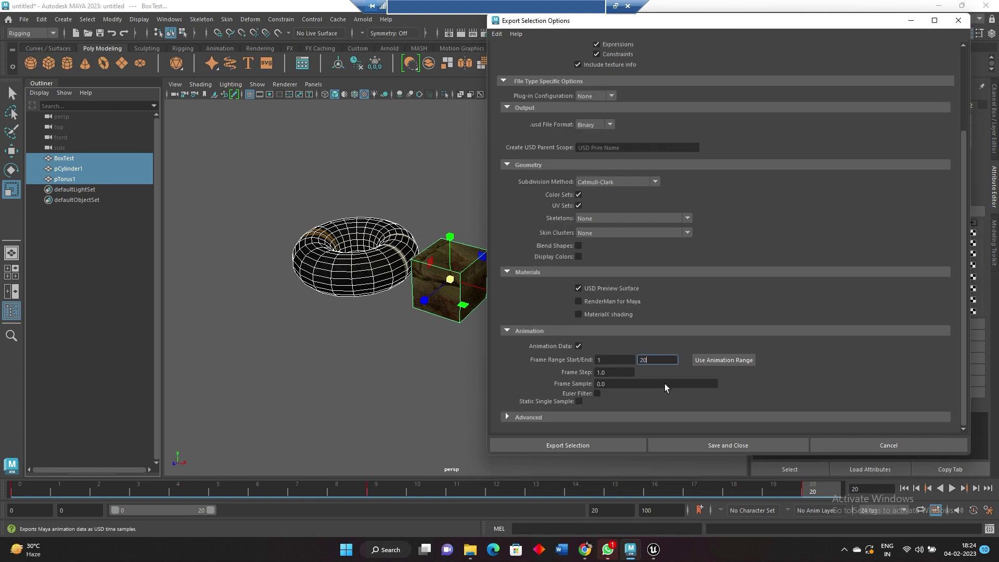
Export the selection over D:\USD1\group.usd, confirming the replacement.
left_click(583, 446)
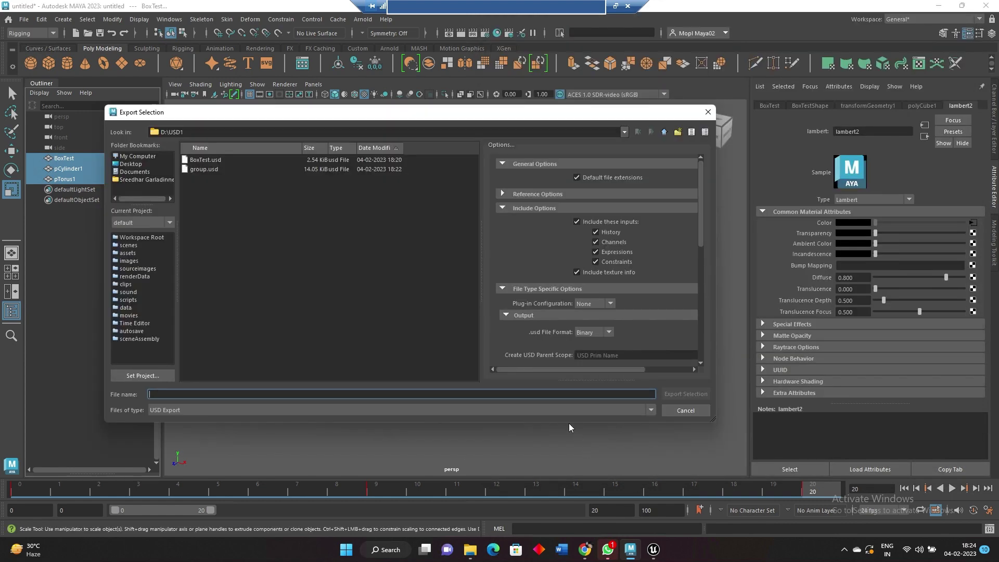
left_click(208, 169)
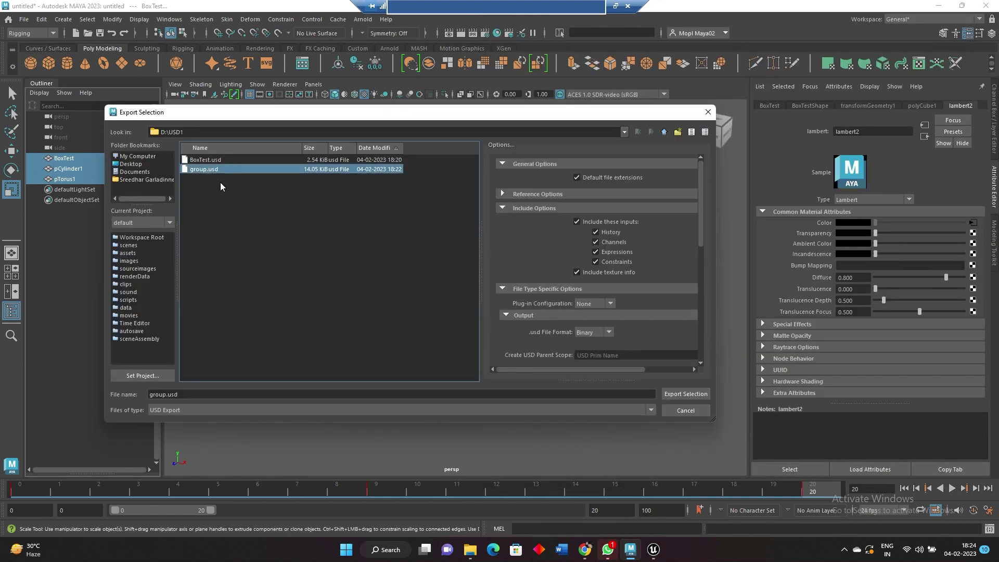
left_click(684, 394)
left_click(388, 282)
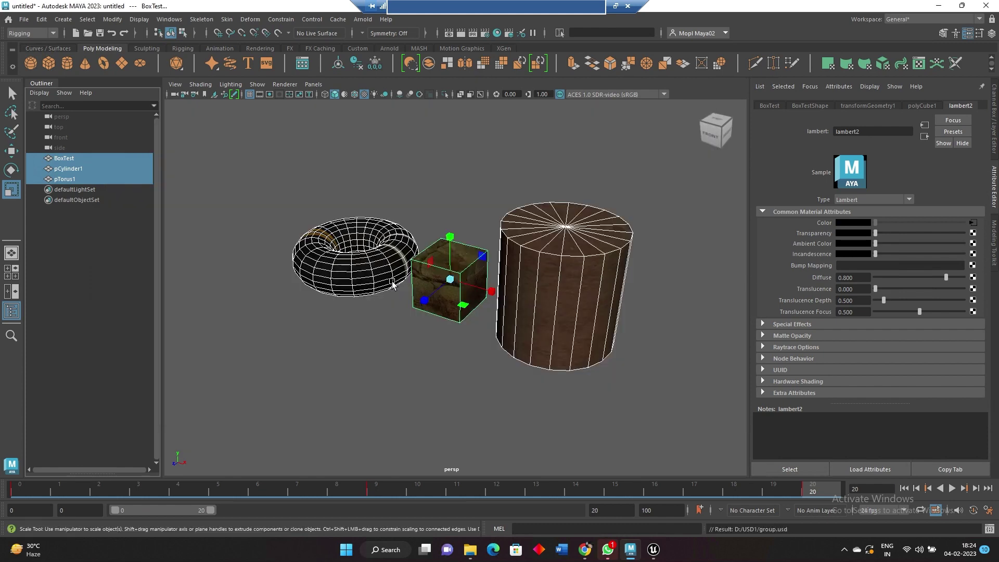
left_click(368, 358)
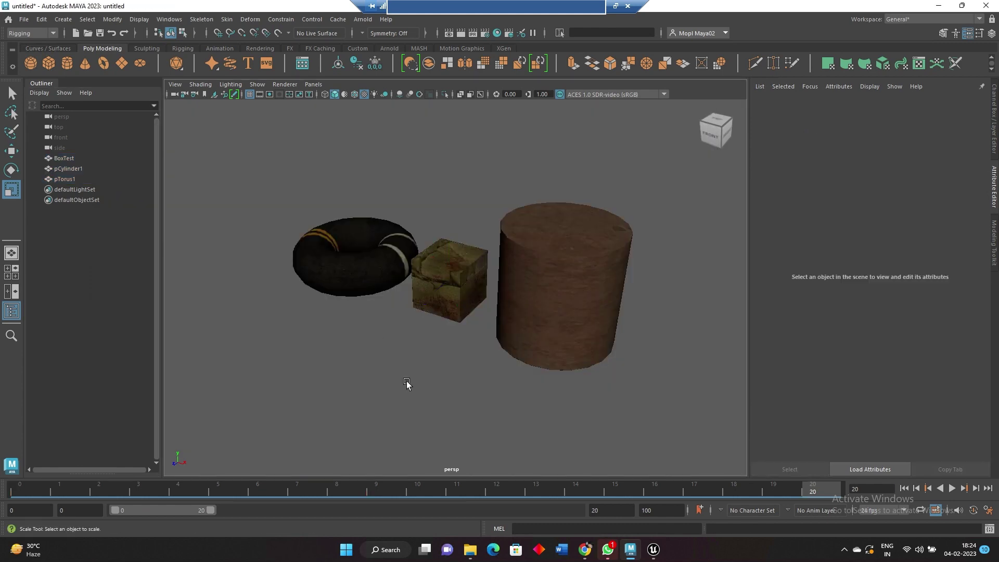
left_click(654, 549)
Reload the USD stage from group.usd via Actions > Reload.
left_click(15, 347)
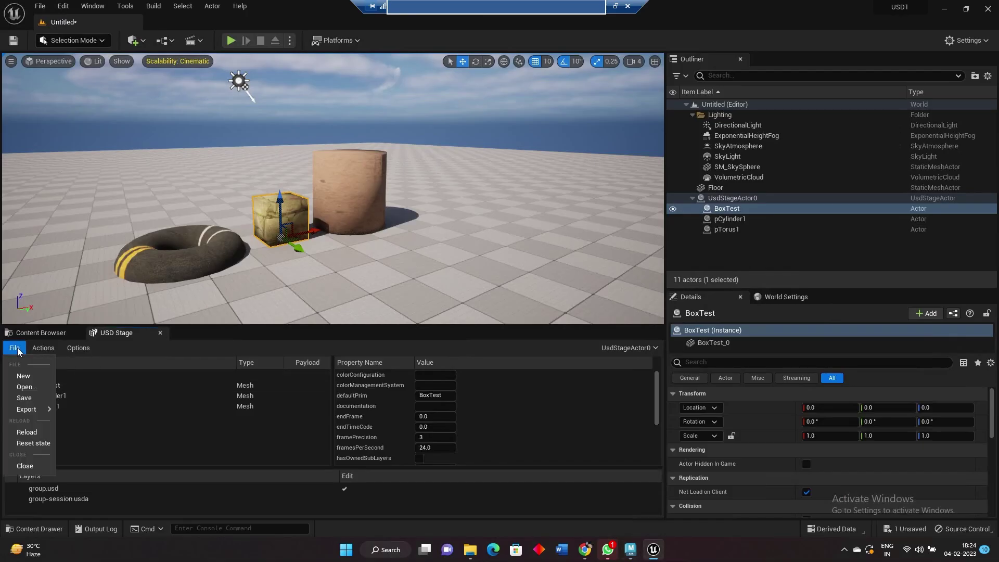
mouse_move(26, 409)
left_click(27, 432)
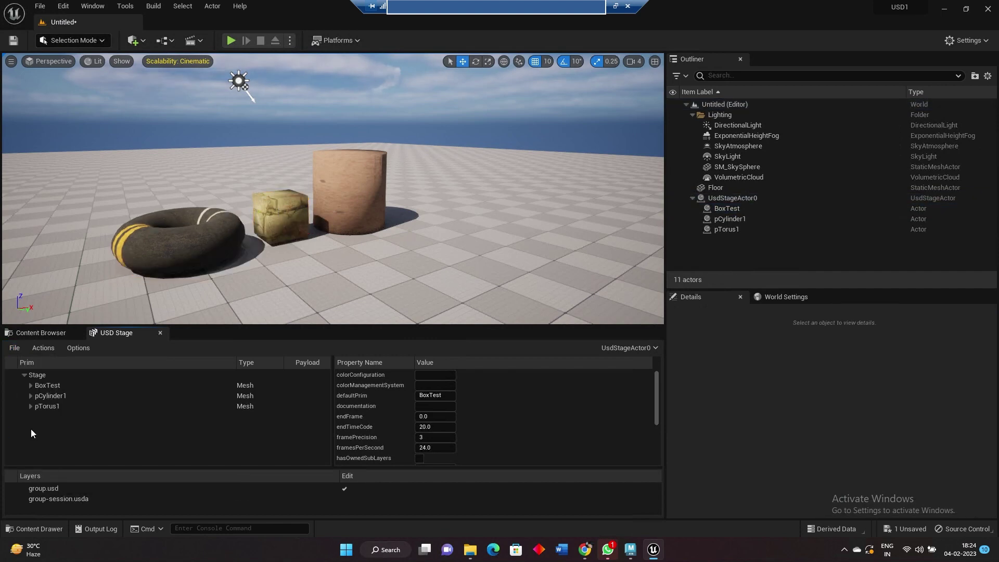
mouse_move(299, 232)
right_mouse_down()
mouse_move(312, 229)
mouse_move(284, 228)
right_mouse_up()
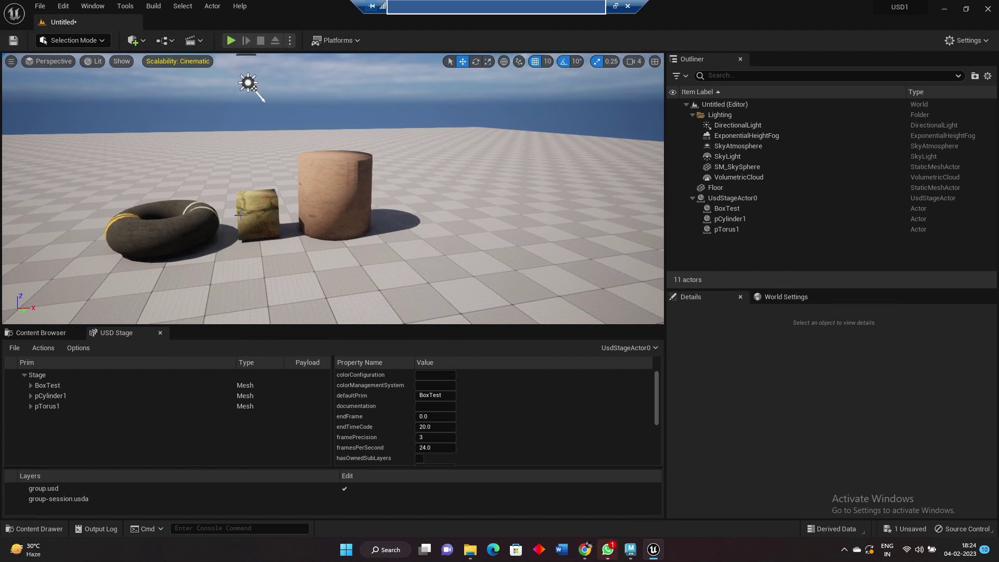
Select UsdStageActor0 and open its group_5 level sequence from Details.
left_click(728, 196)
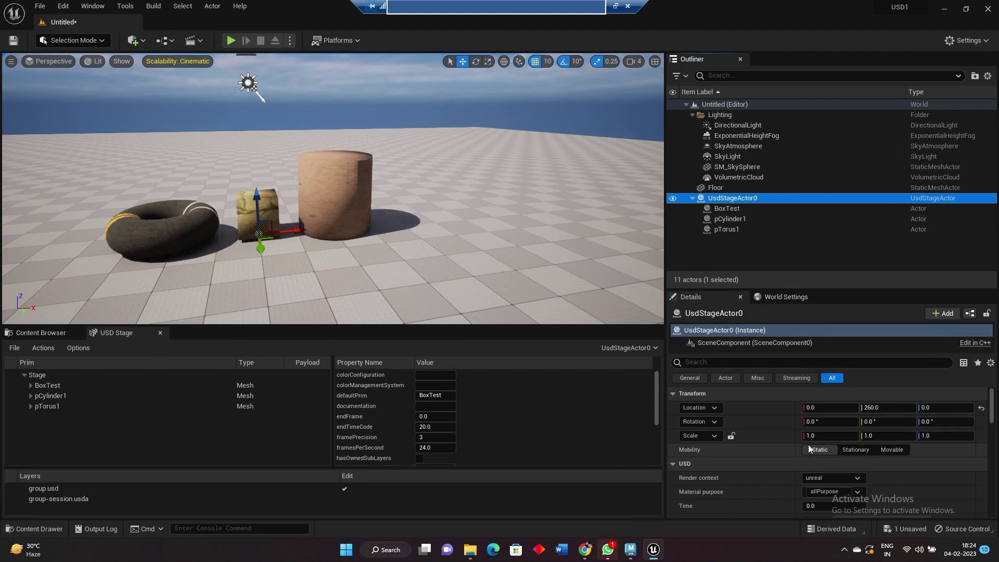
scroll(810, 447, "down", 3)
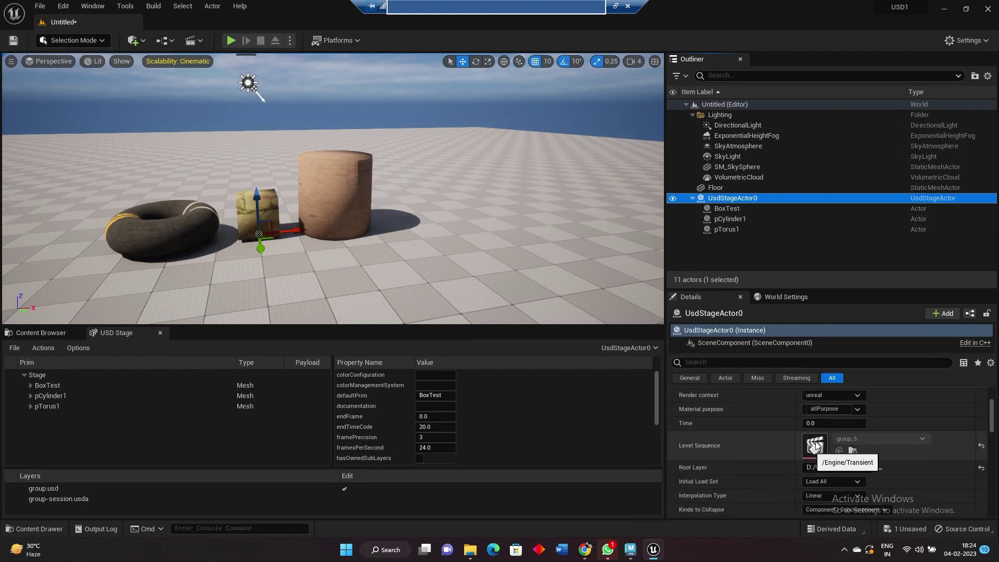
scroll(820, 445, "up", 2)
scroll(823, 446, "down", 2)
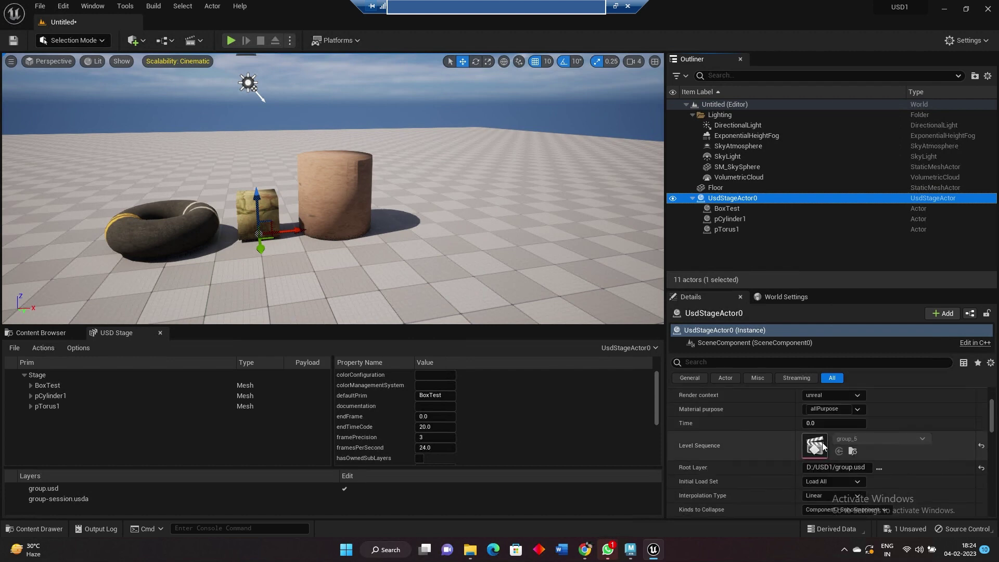
left_click(821, 447)
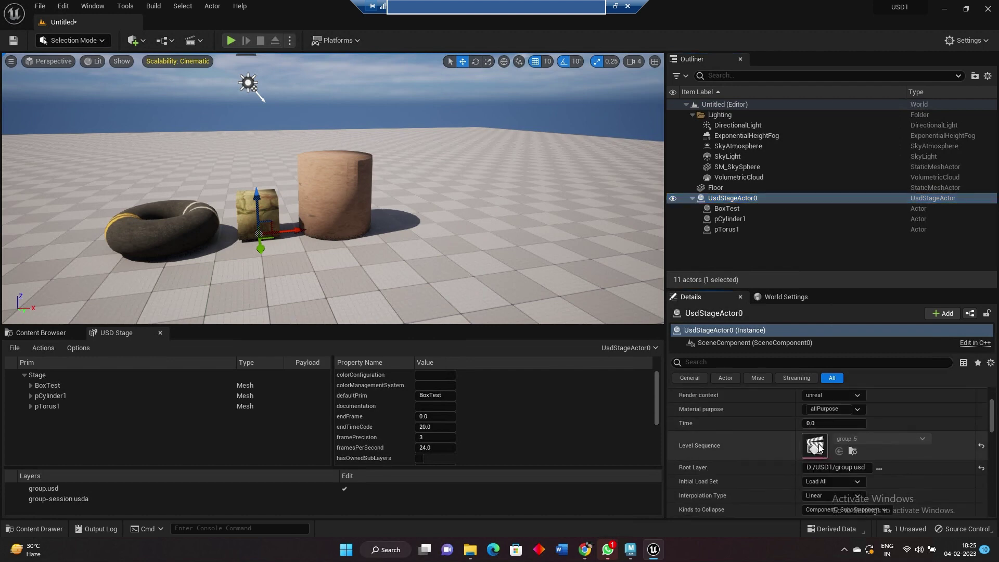
double_click(820, 447)
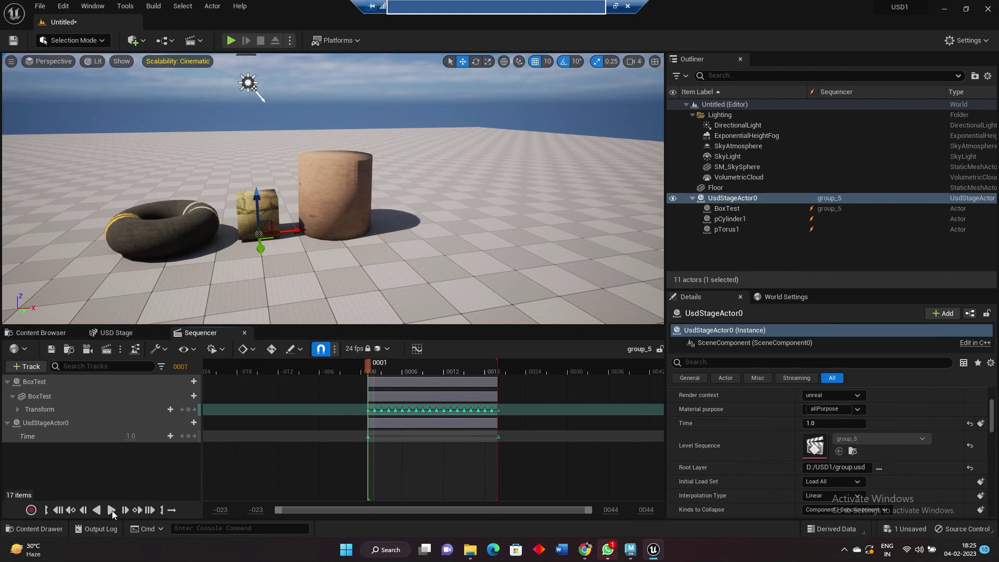
Play group_5 to frame 20, return the playhead to frame 1, and open the Content folder.
left_click(111, 510)
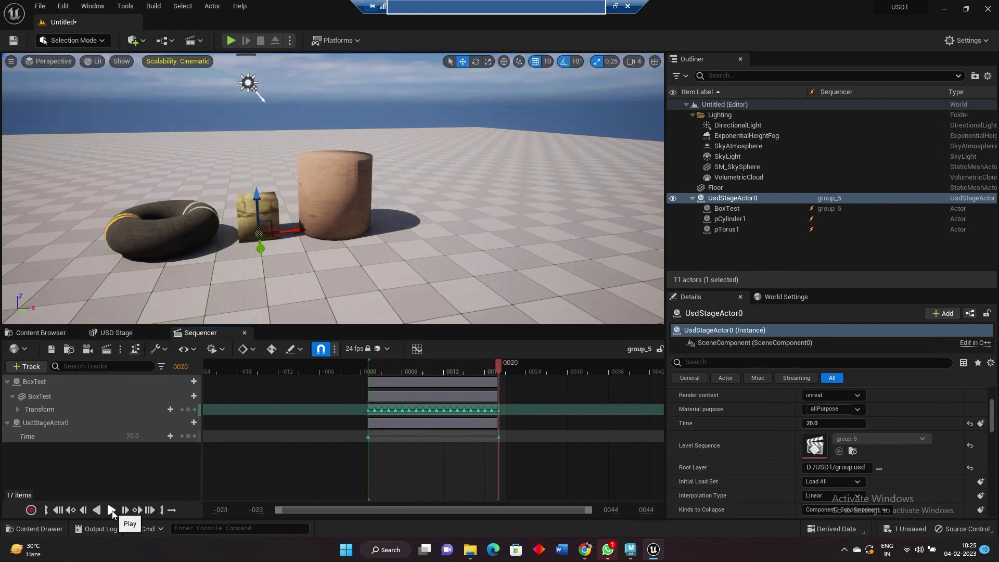
left_click(111, 510)
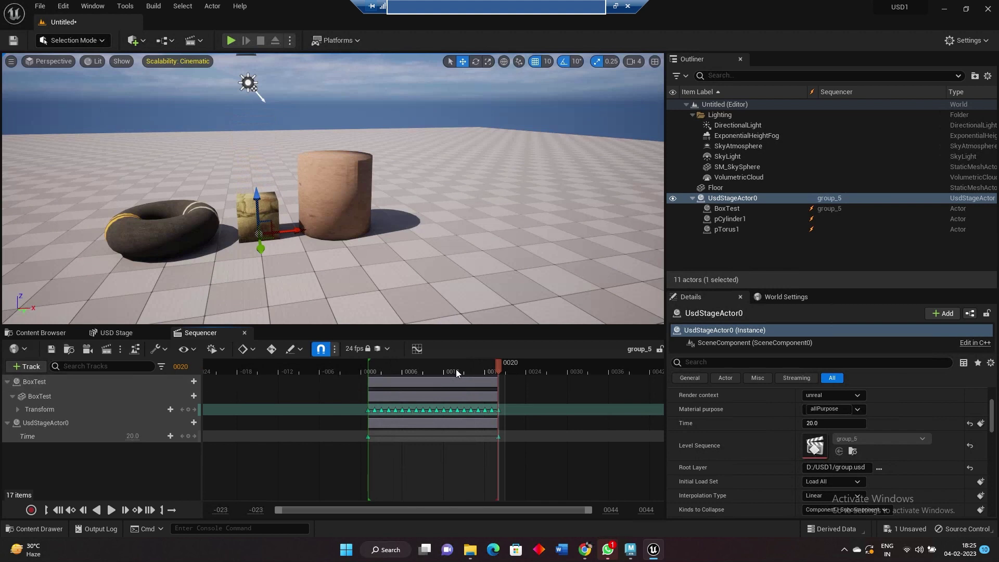
left_click(373, 371)
left_click(368, 372)
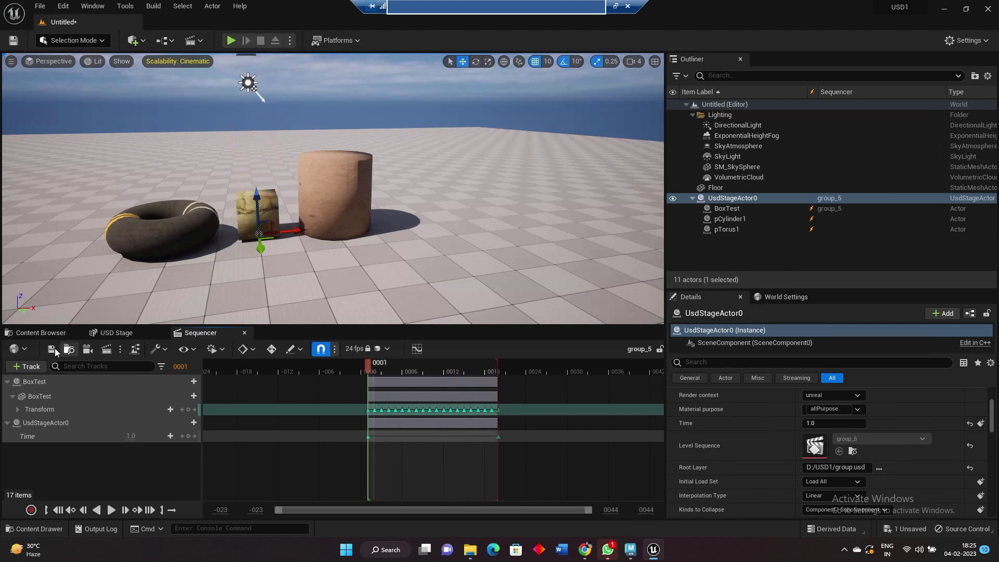
left_click(45, 333)
left_click(42, 391)
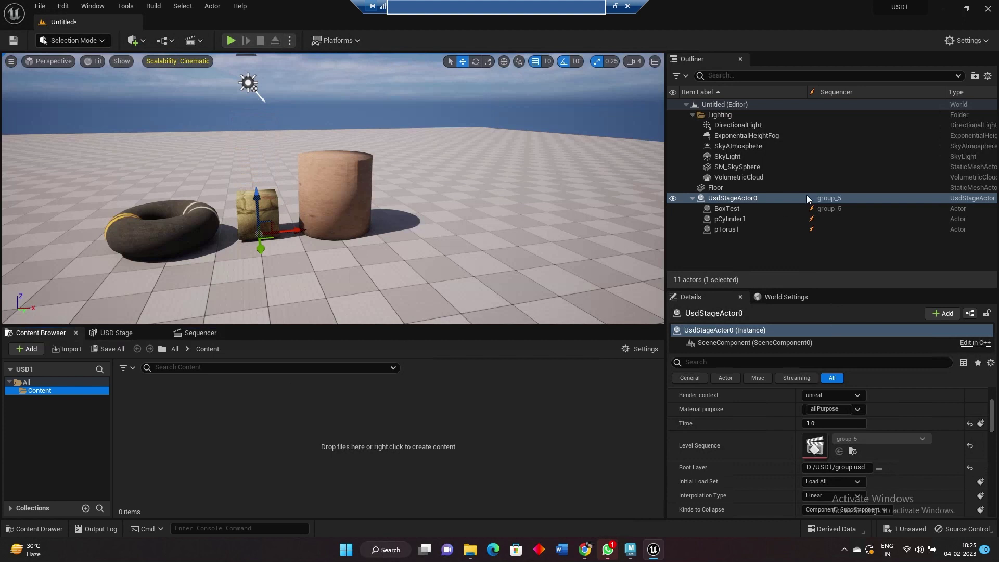
left_click(470, 549)
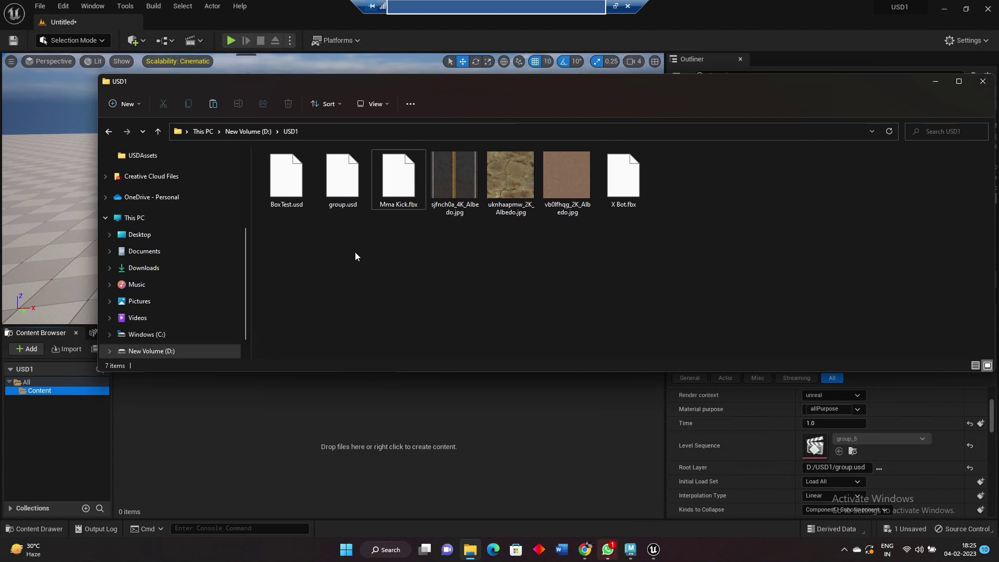
left_click_drag(291, 267, 636, 184)
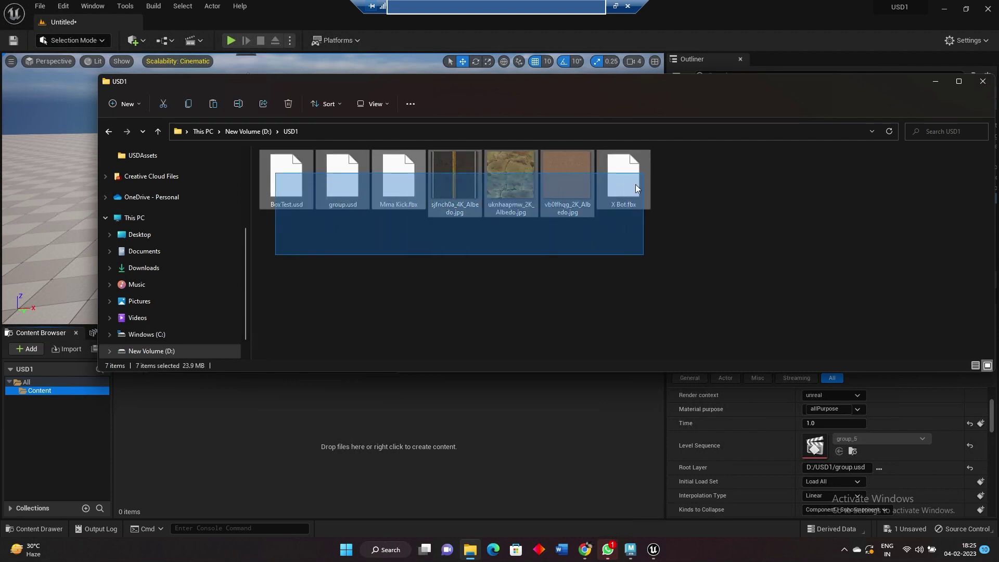
left_click(849, 183)
left_click(939, 81)
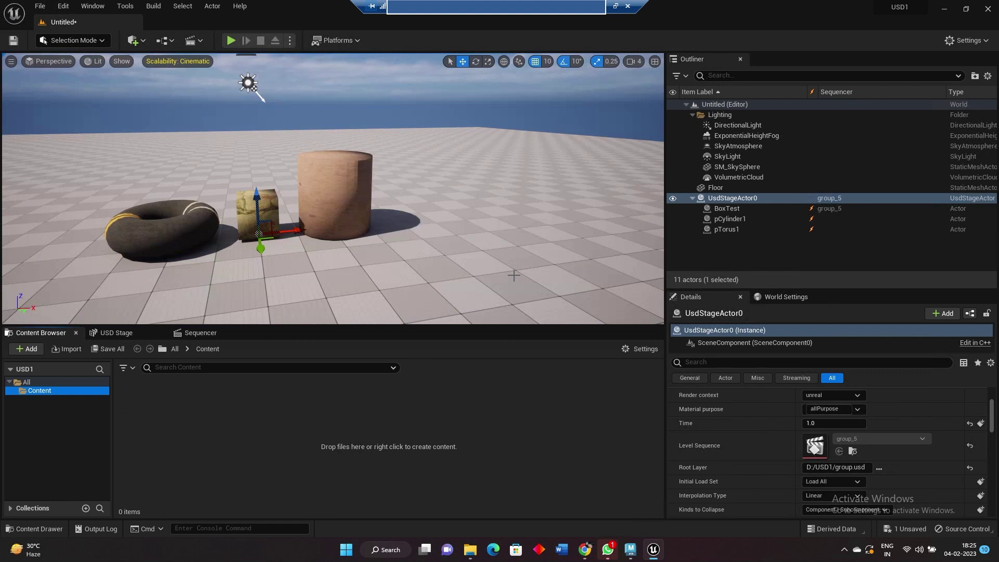
Drag pCylinder1 right and pTorus1 left, then select BoxTest and show the USD Stage.
left_click(346, 177)
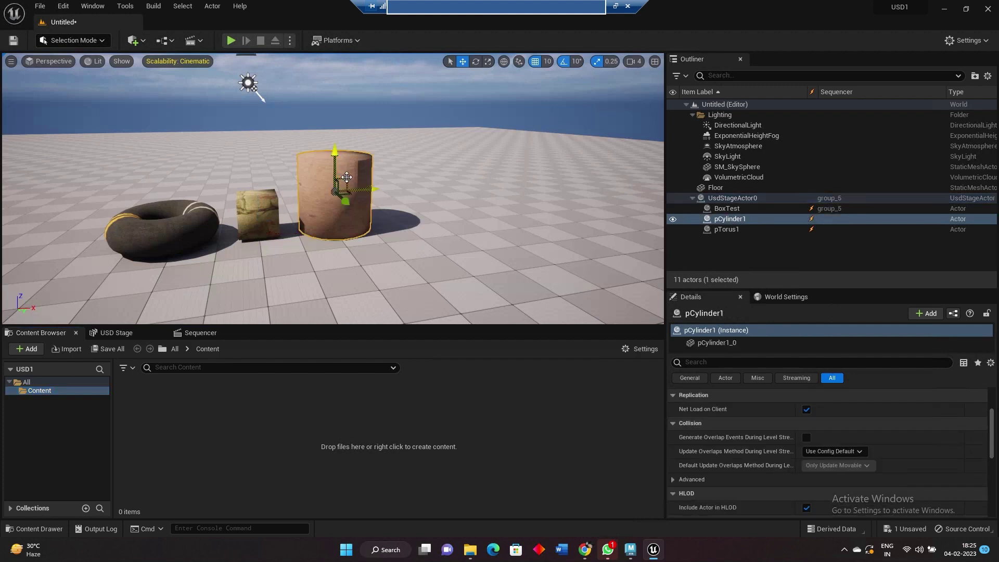
left_click_drag(347, 177, 393, 183)
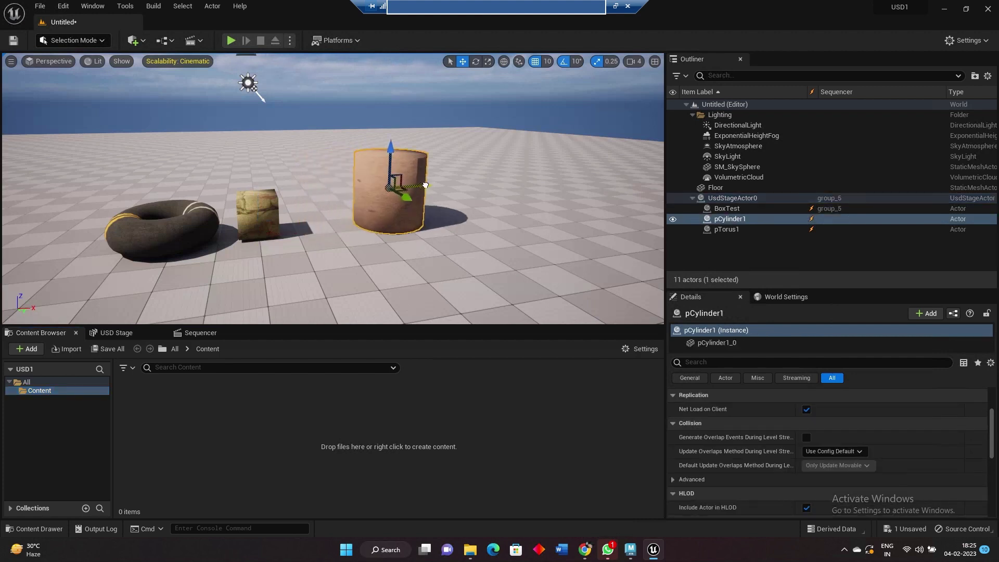
left_click(199, 222)
left_click_drag(216, 223, 157, 223)
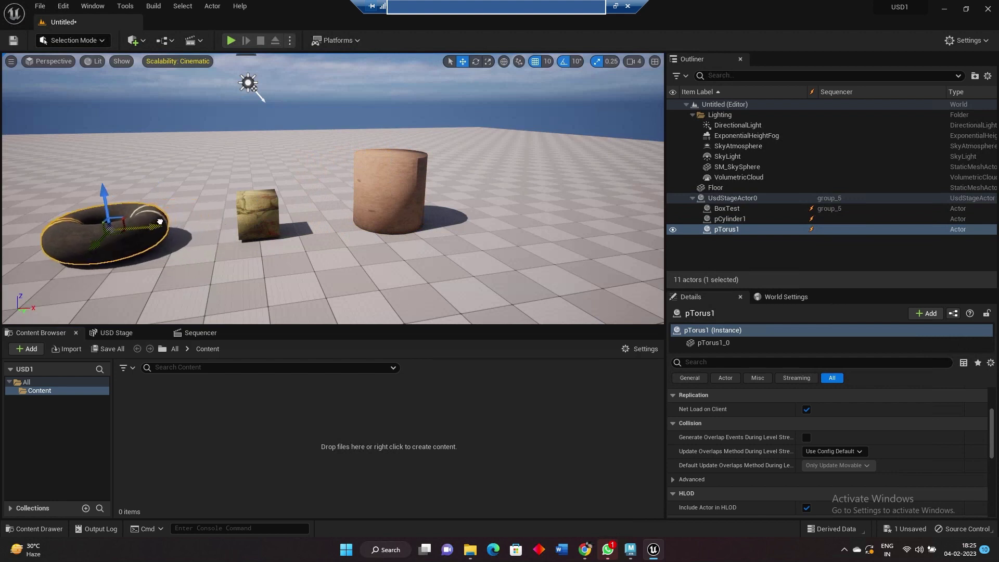
left_click(255, 209)
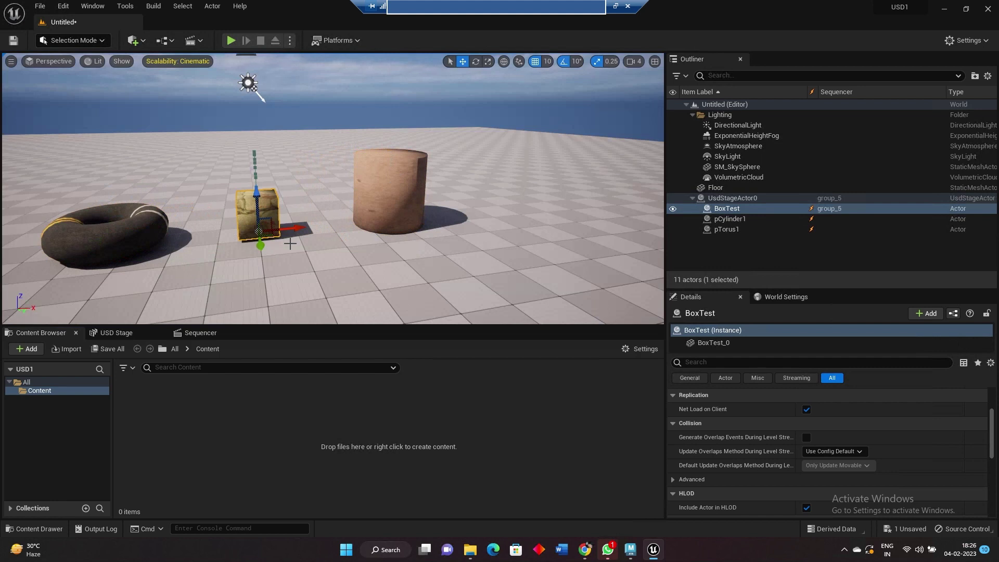
left_click(129, 333)
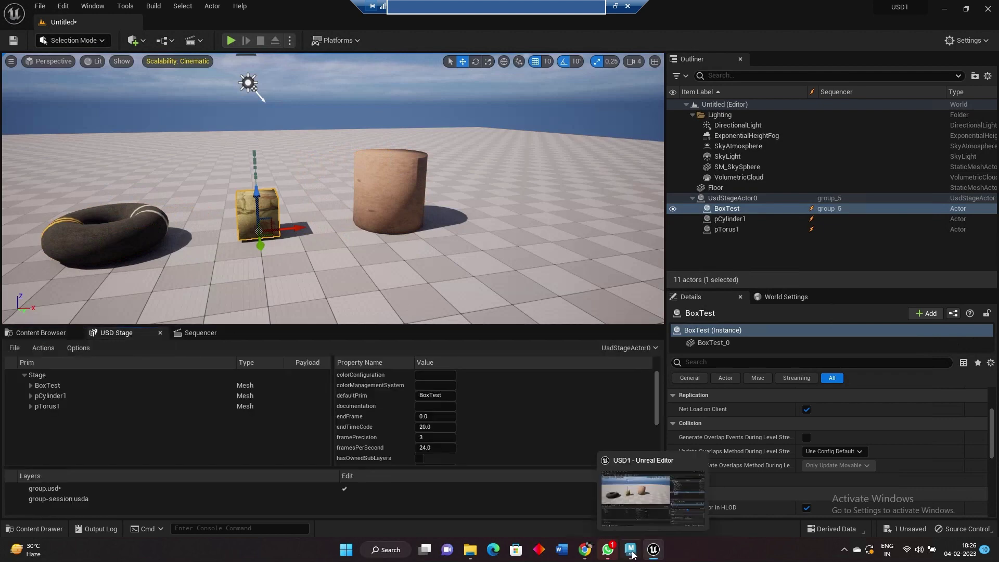
Export pTorus1 alone as D:/USD1/Object1.usd with Animation Data turned off.
left_click(611, 467)
left_click(339, 291)
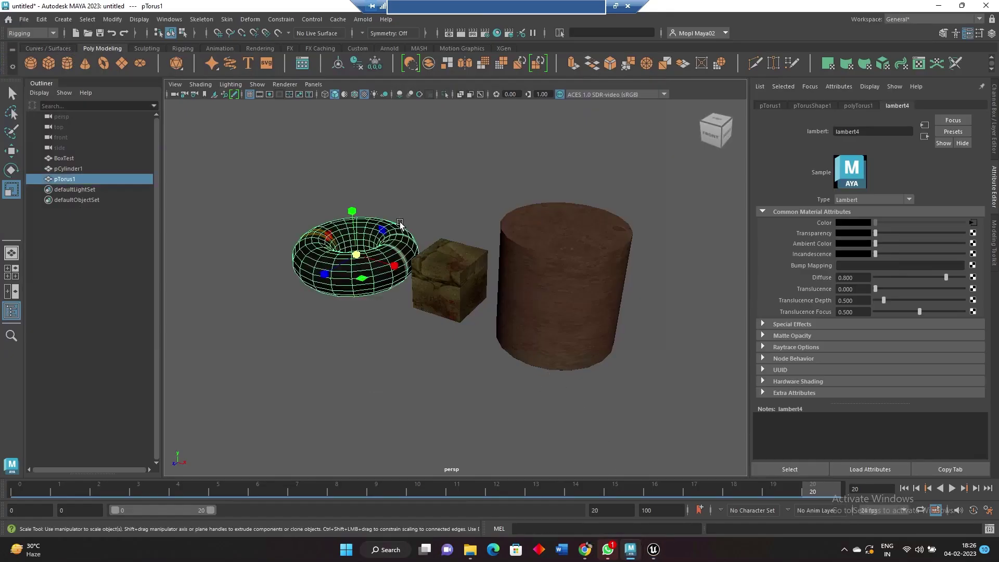
left_click(23, 20)
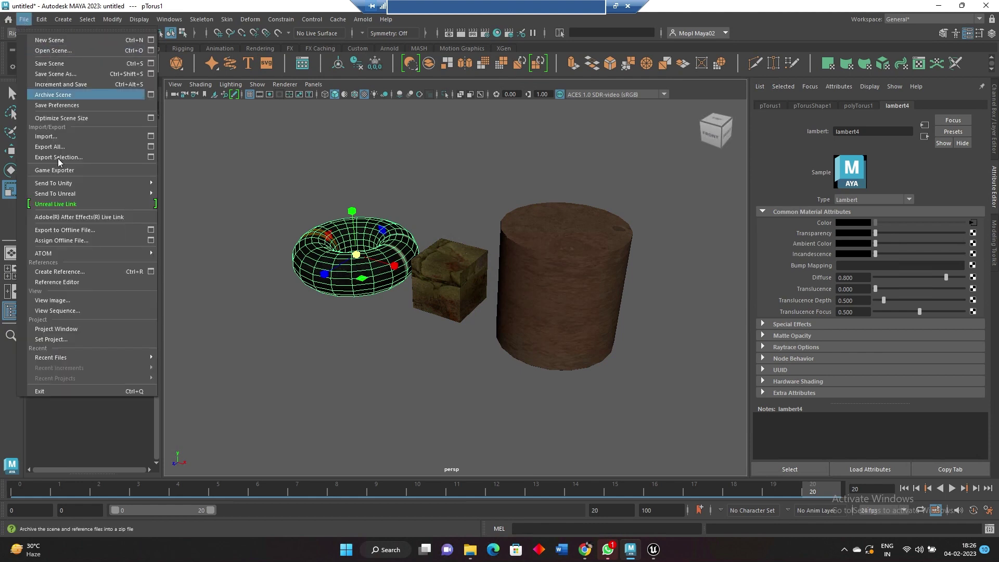
left_click(150, 157)
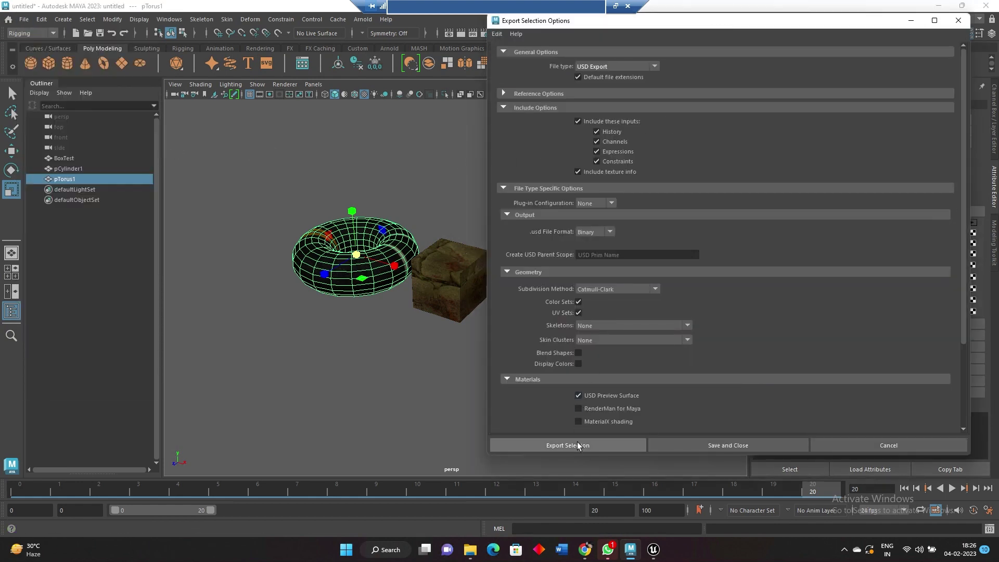
scroll(618, 392, "down", 3)
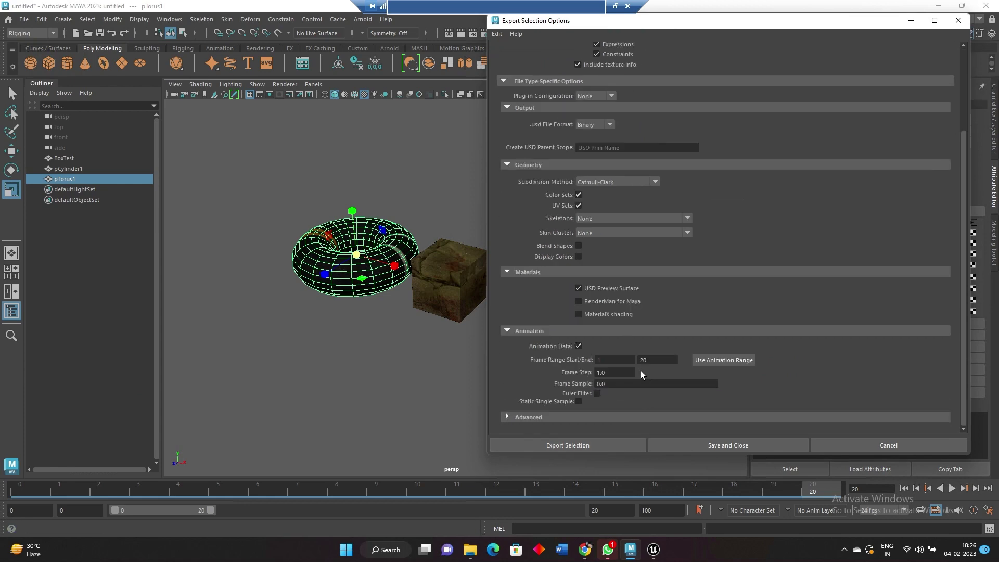
left_click(578, 344)
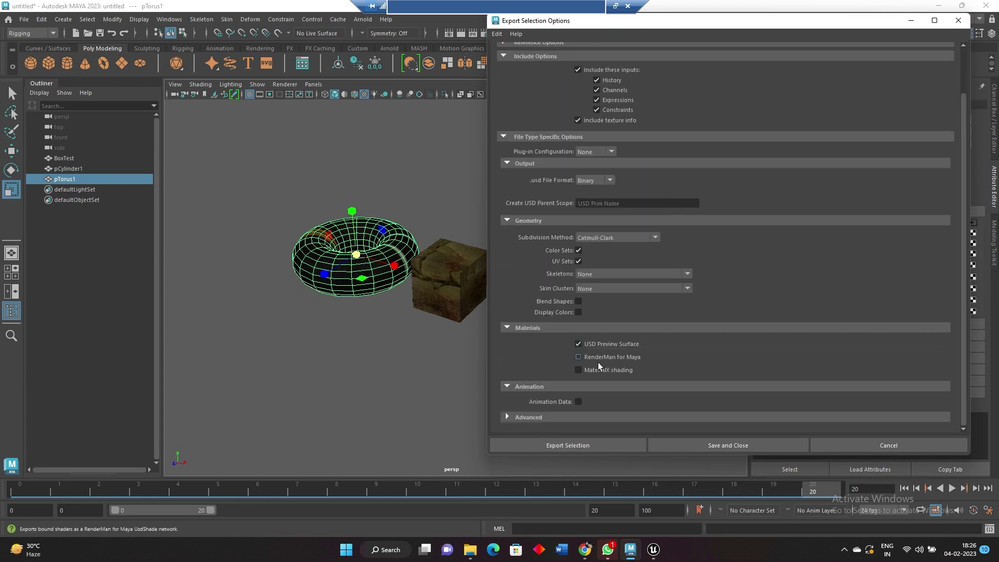
left_click(582, 446)
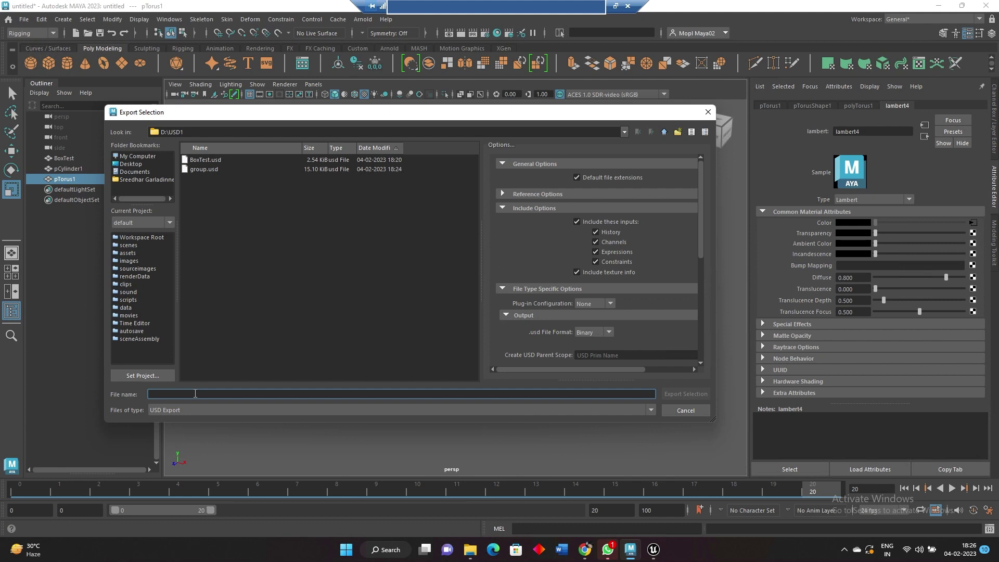
type("Object1")
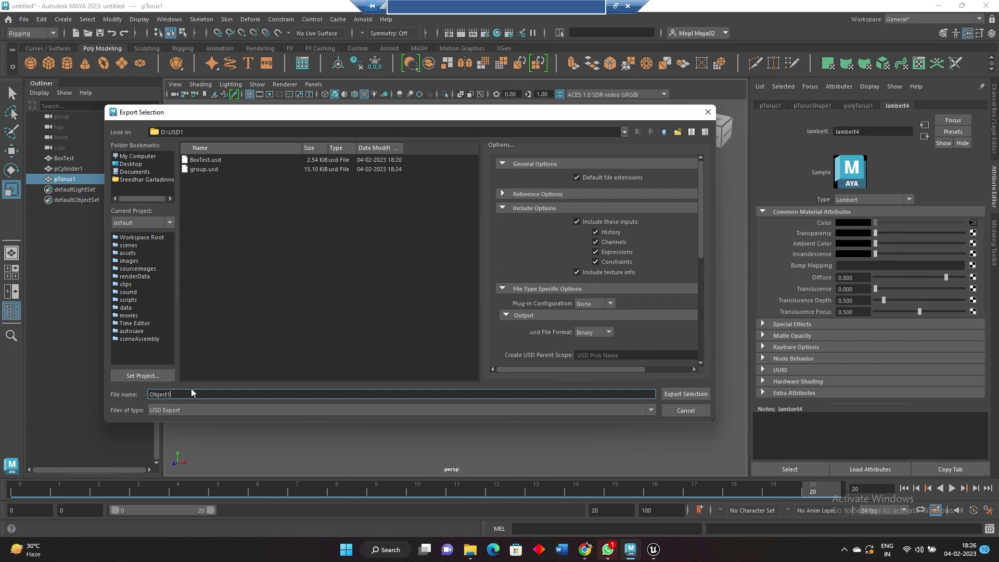
left_click(692, 396)
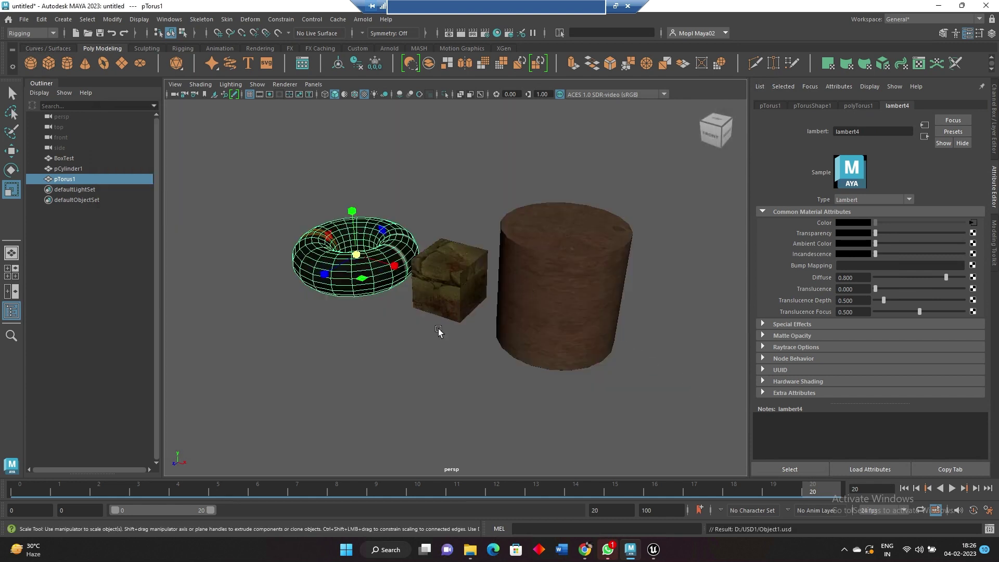
left_click(579, 324)
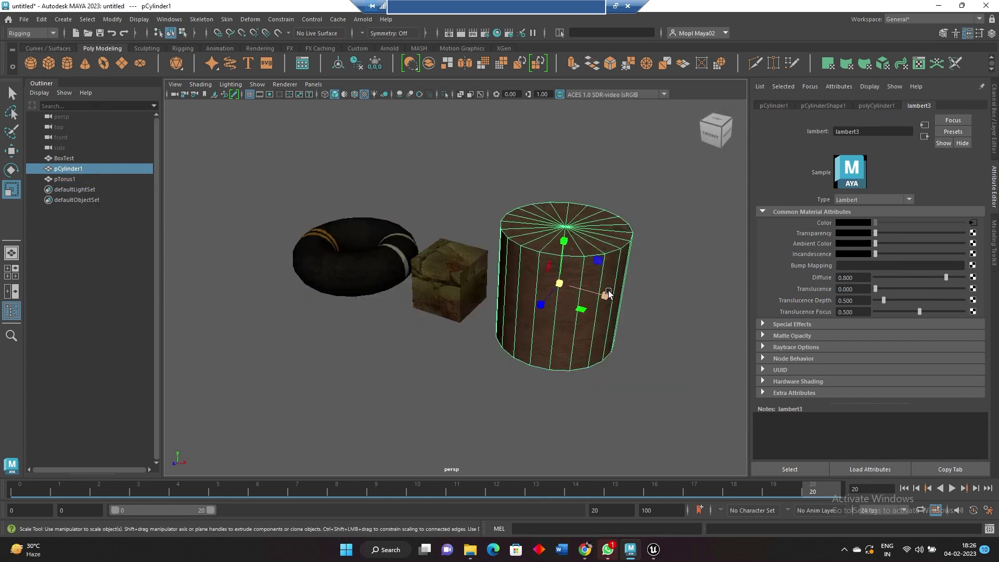
Export the selected cylinder as Object2.usd.
left_click(24, 19)
left_click(110, 156)
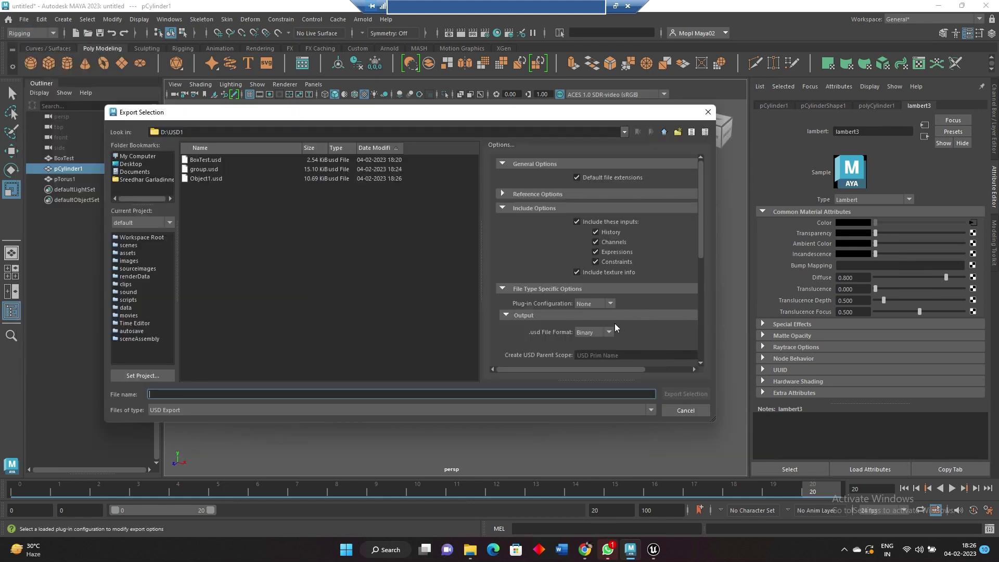
type("O")
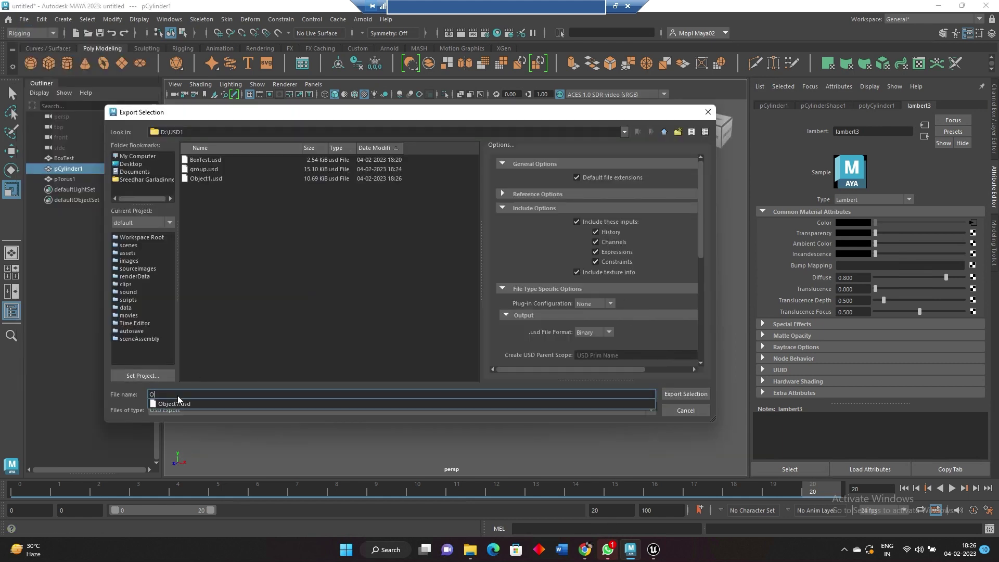
type("bject2")
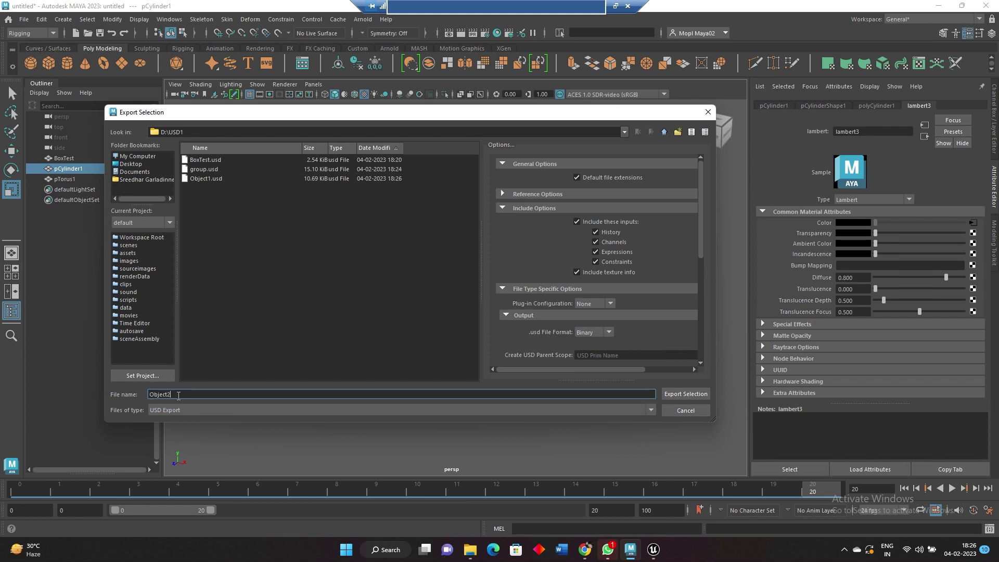
left_click(687, 394)
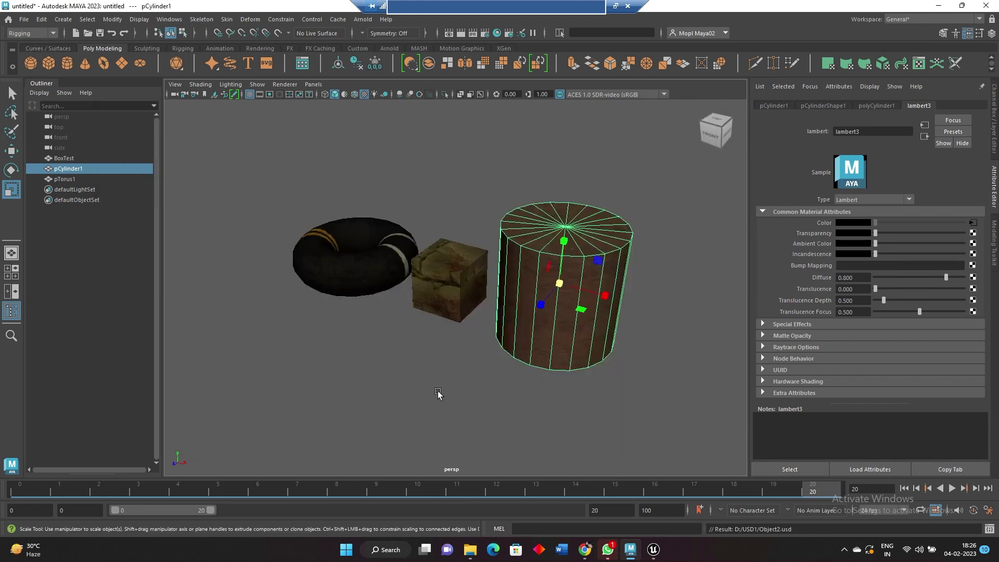
Select BoxTest and export it as Object3.usd through Export Selection options.
left_click(432, 348)
left_click(441, 307)
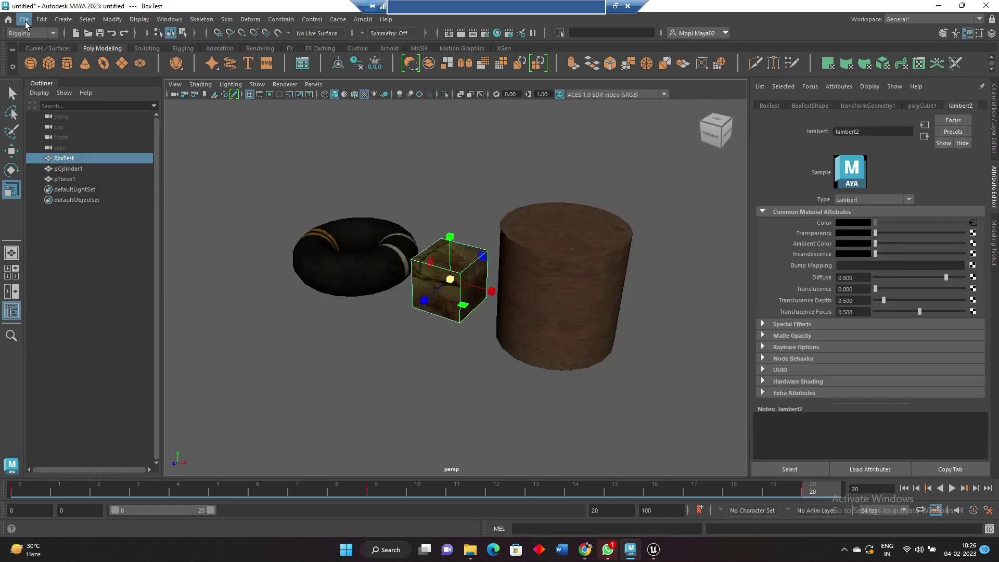
left_click(24, 19)
left_click(151, 157)
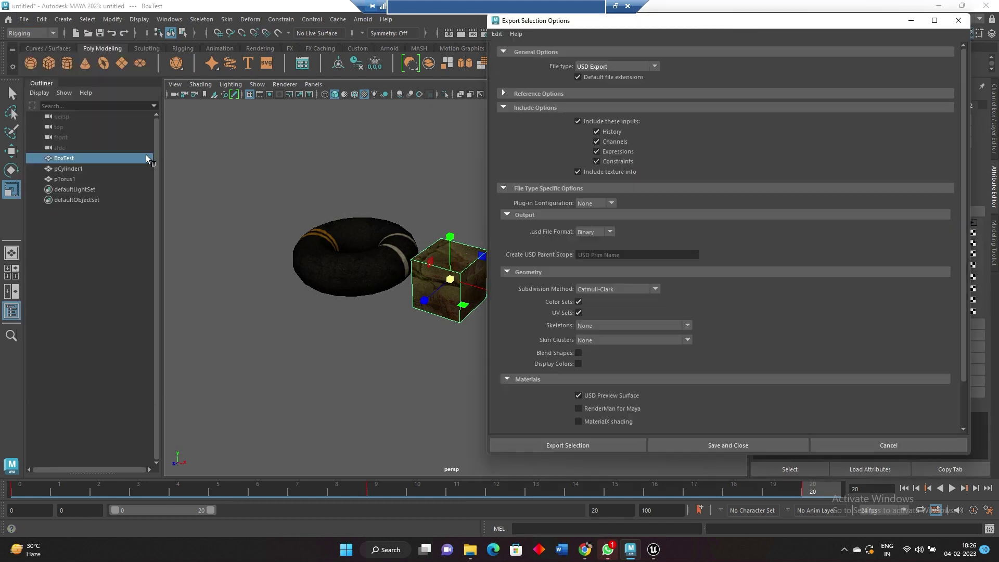
scroll(607, 398, "down", 2)
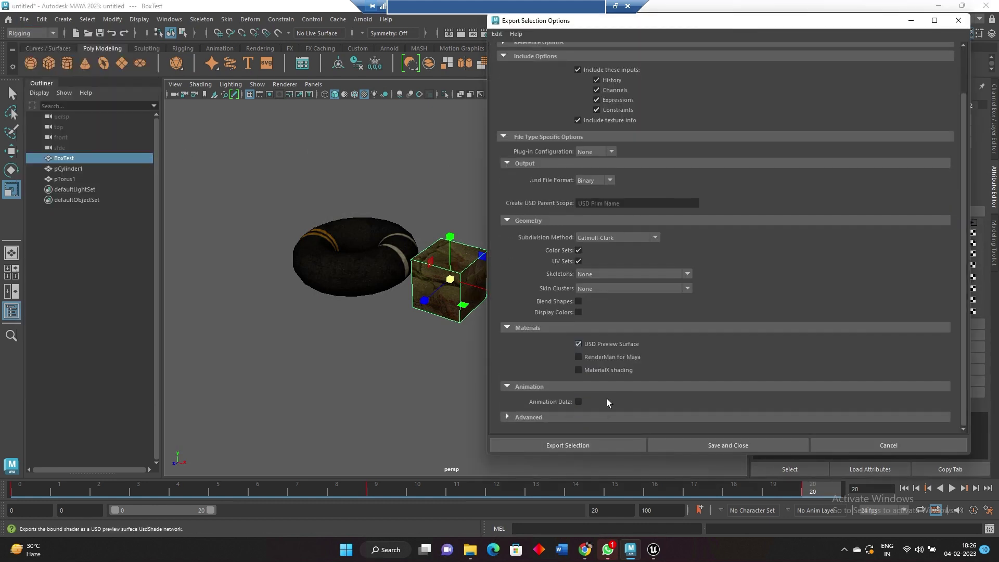
scroll(640, 401, "down", 2)
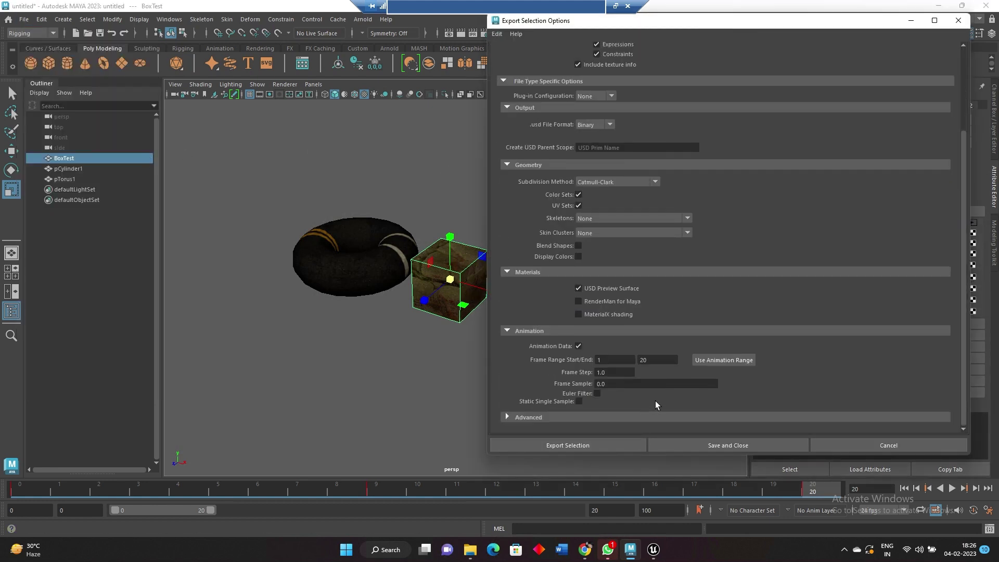
left_click(568, 443)
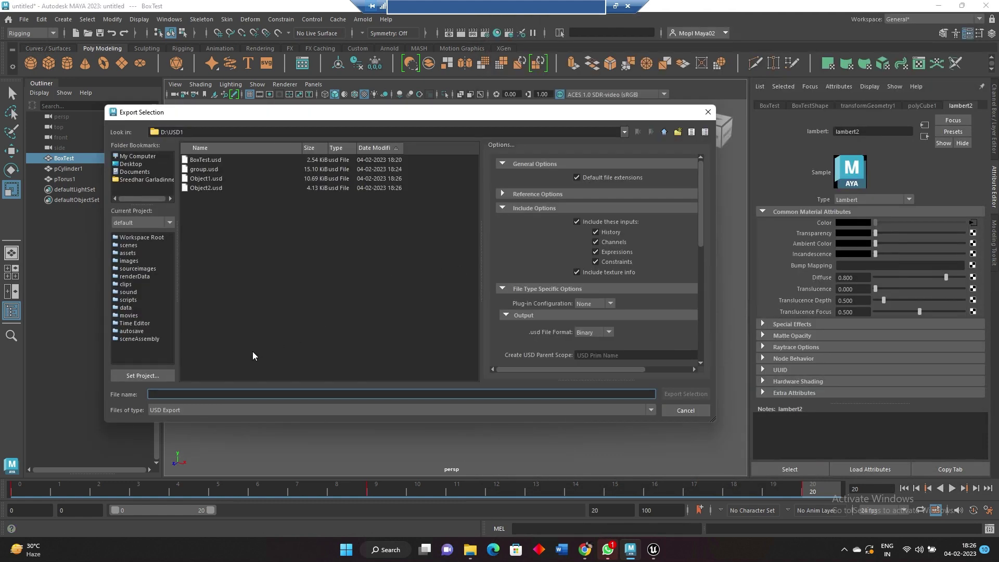
type("Object")
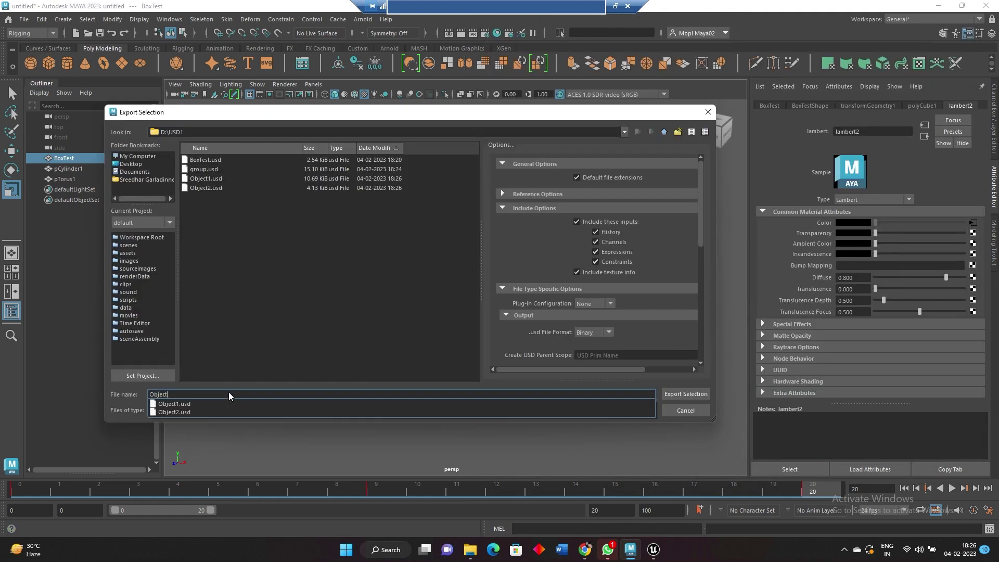
left_click(229, 393)
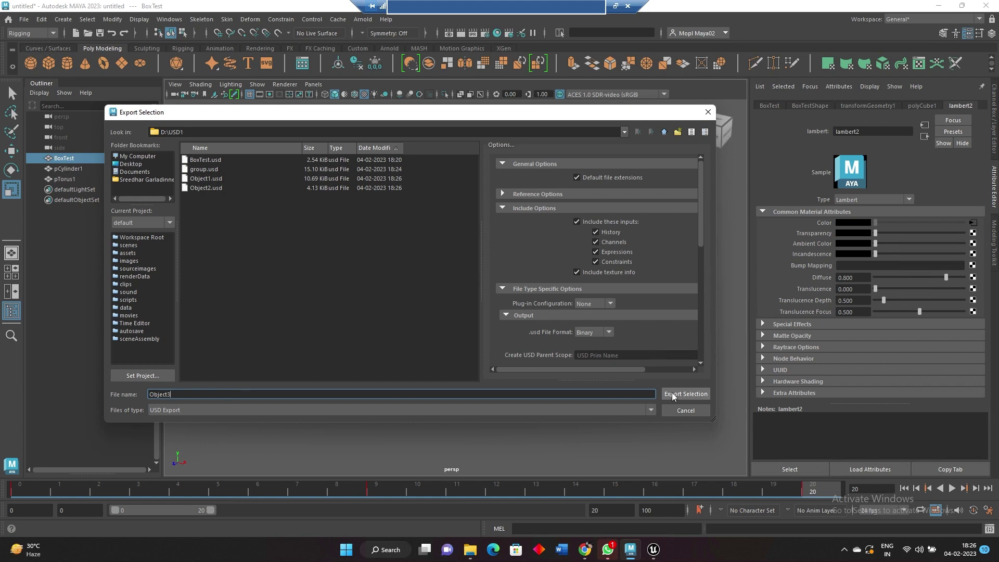
left_click(686, 394)
Box-select all three objects in the viewport.
left_click(424, 368)
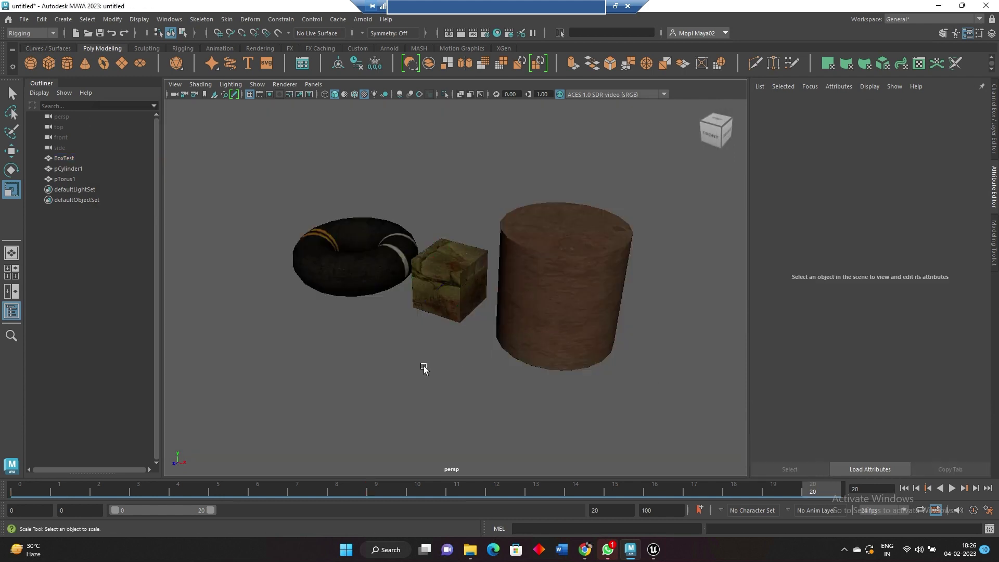
left_click_drag(335, 339, 567, 207)
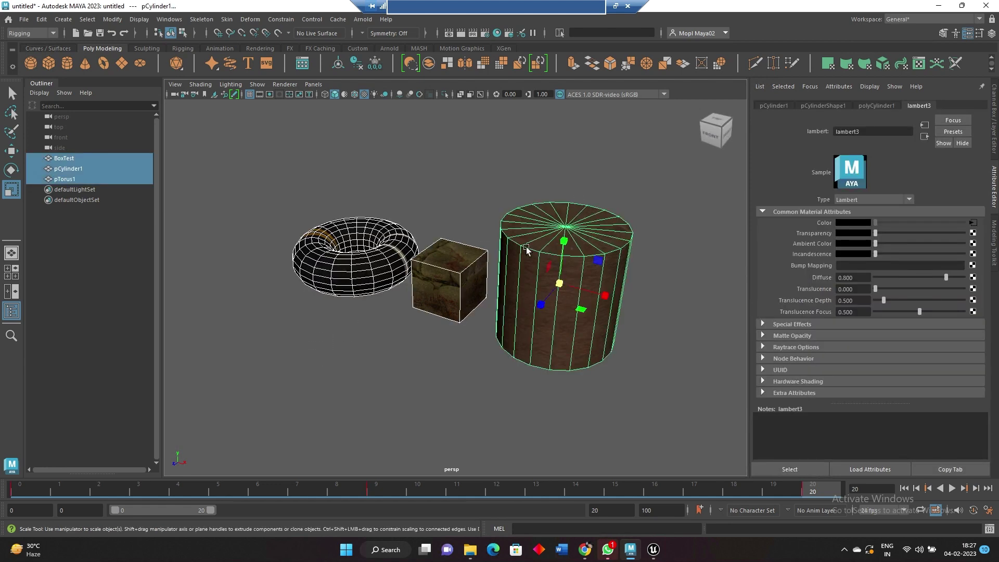
left_click(329, 374)
left_click_drag(329, 376, 575, 209)
Open Object1.usd in the USD Stage, choosing Don't save for group.usd layers.
left_click(653, 555)
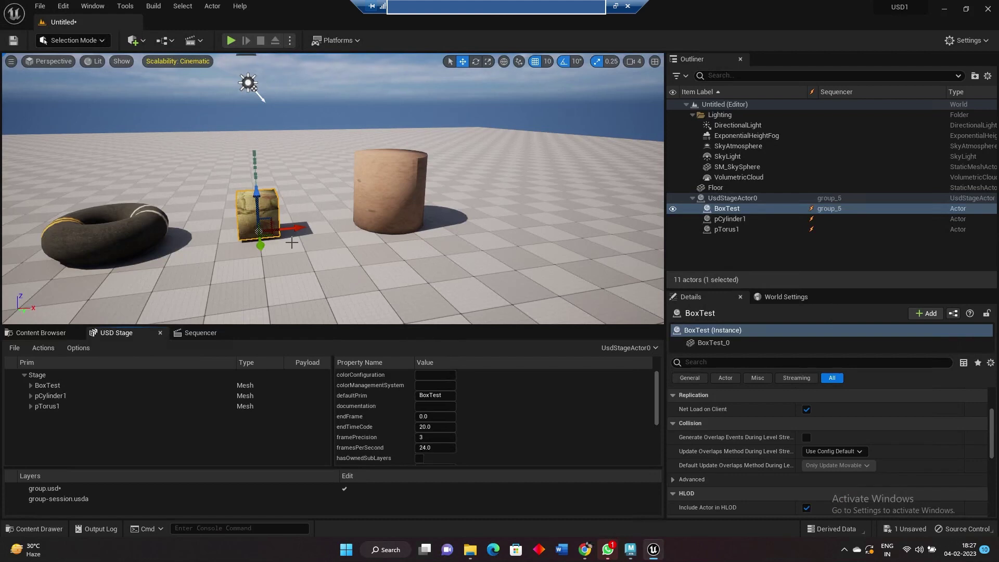
right_click_drag(323, 249, 291, 244)
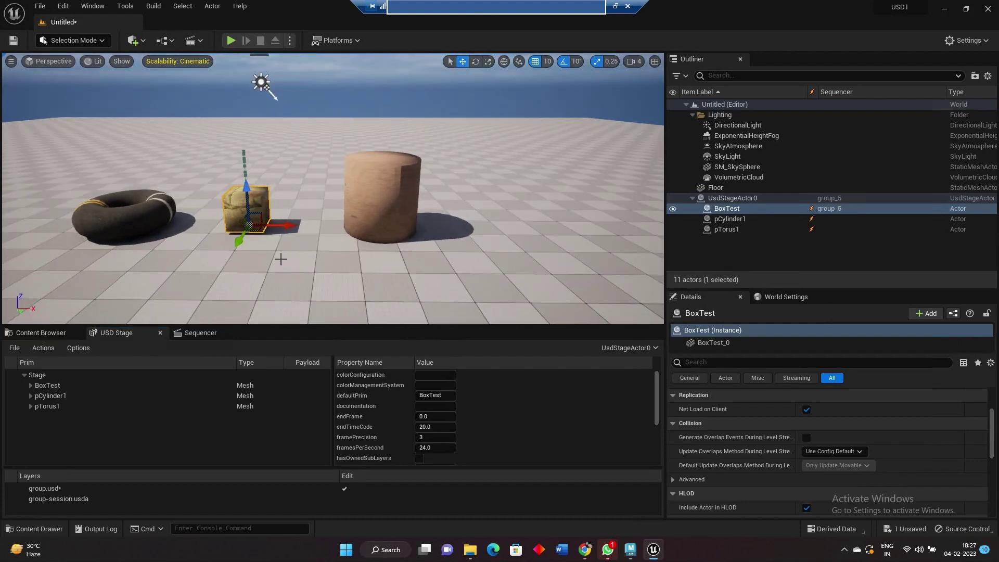
left_click(16, 350)
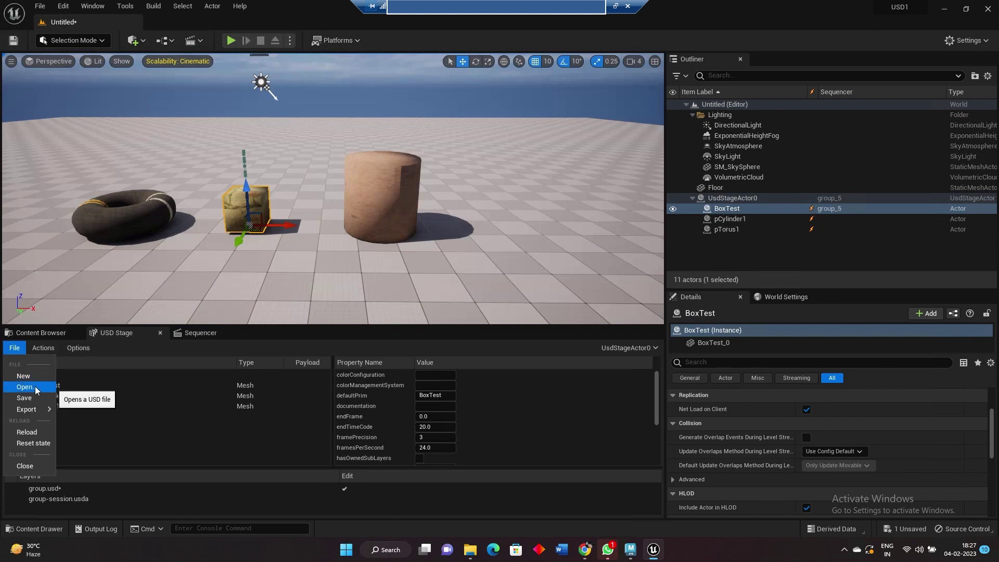
left_click(35, 387)
double_click(247, 107)
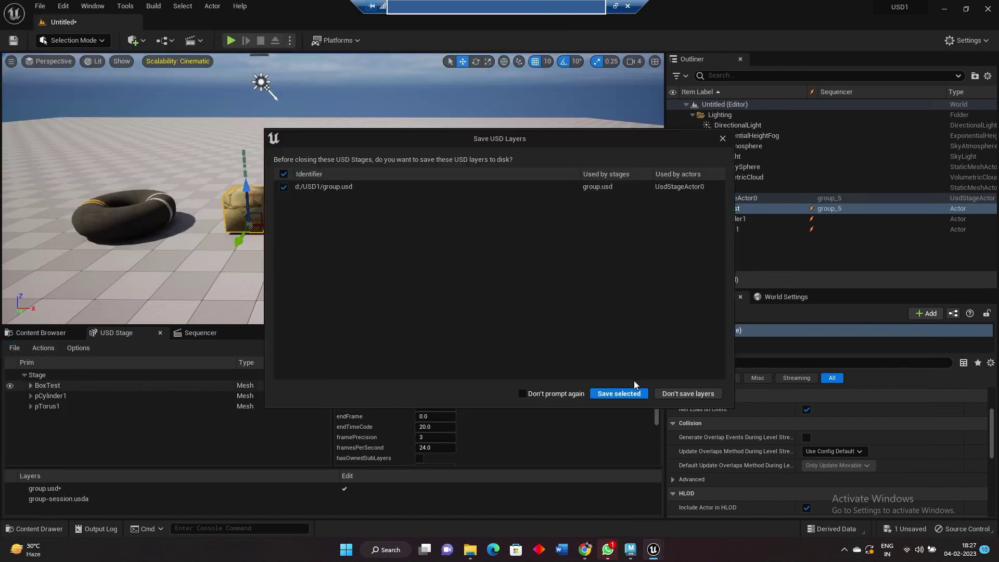
left_click(679, 392)
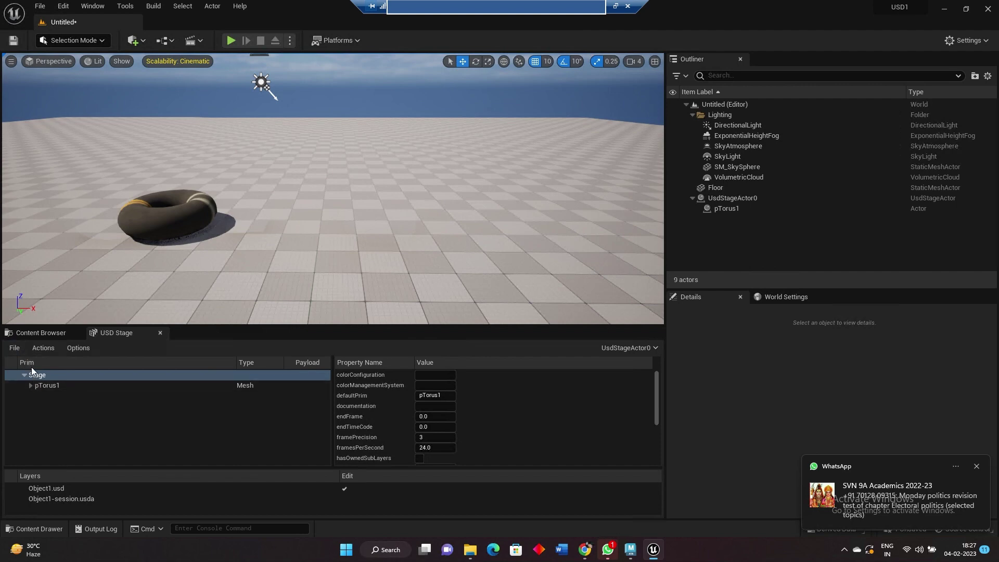
Select the pTorus1 prim in the USD Stage prim tree.
left_click(17, 348)
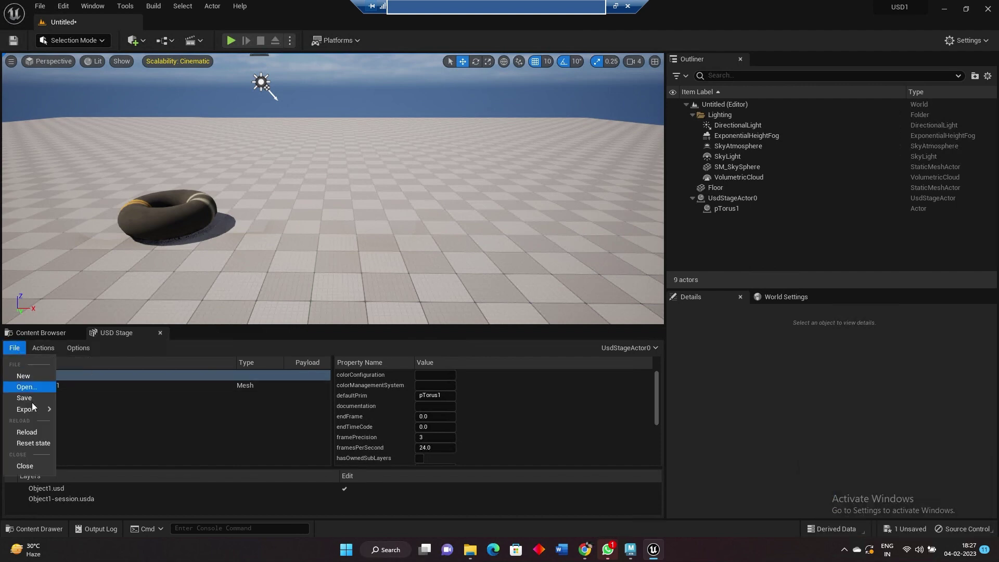
mouse_move(31, 409)
left_click(176, 414)
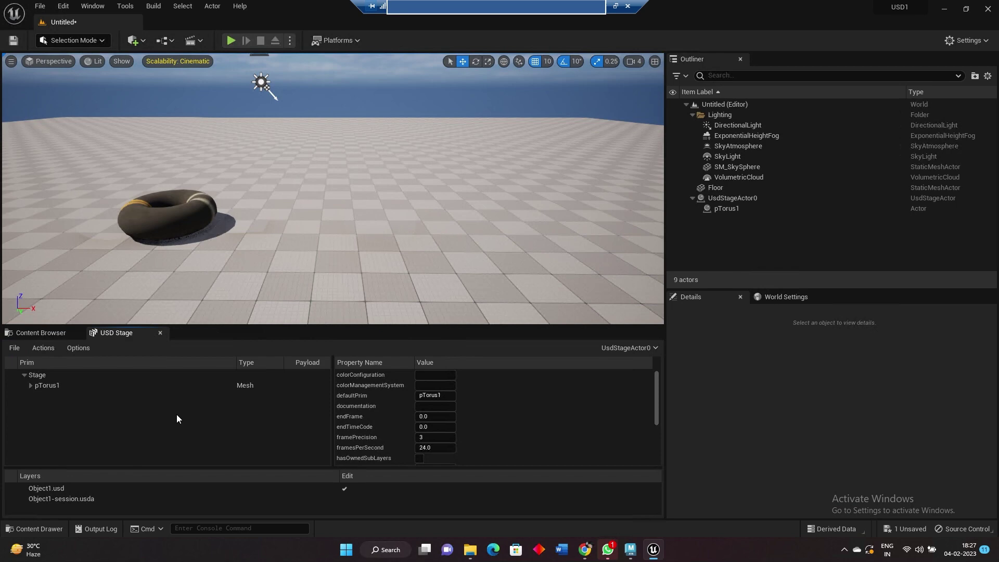
left_click(36, 375)
right_click(36, 374)
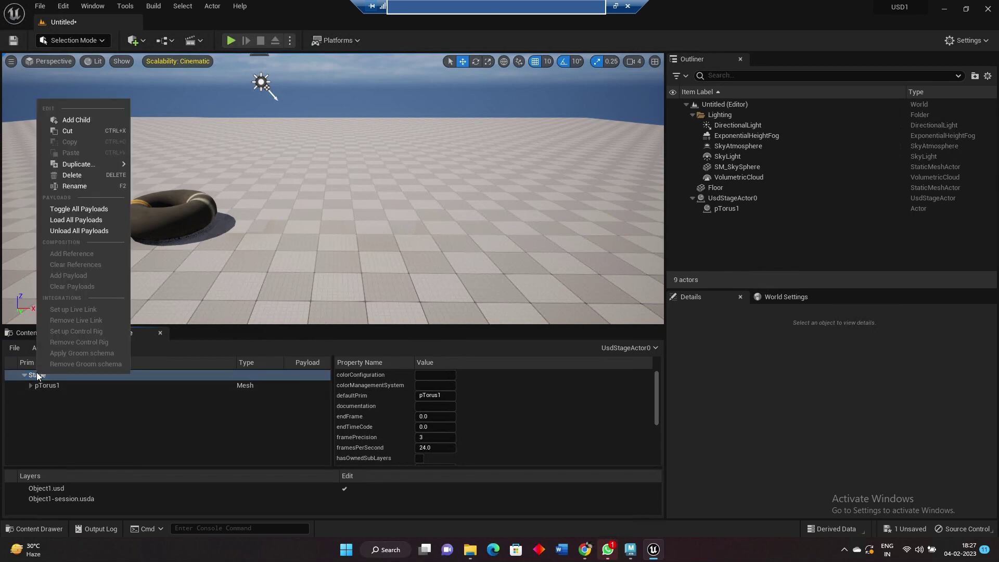
left_click(42, 391)
left_click(43, 377)
left_click(45, 386)
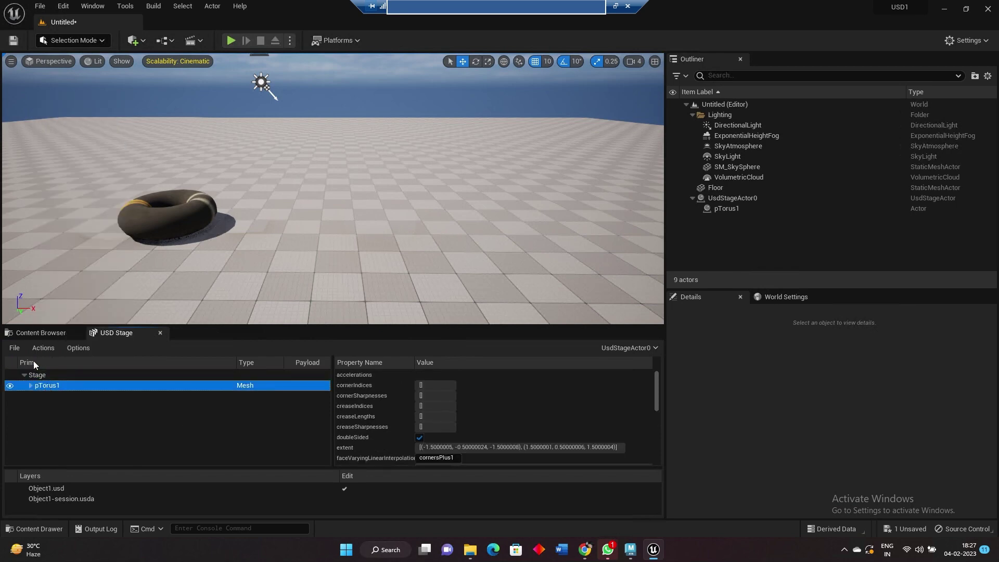
left_click(32, 364)
right_click(32, 365)
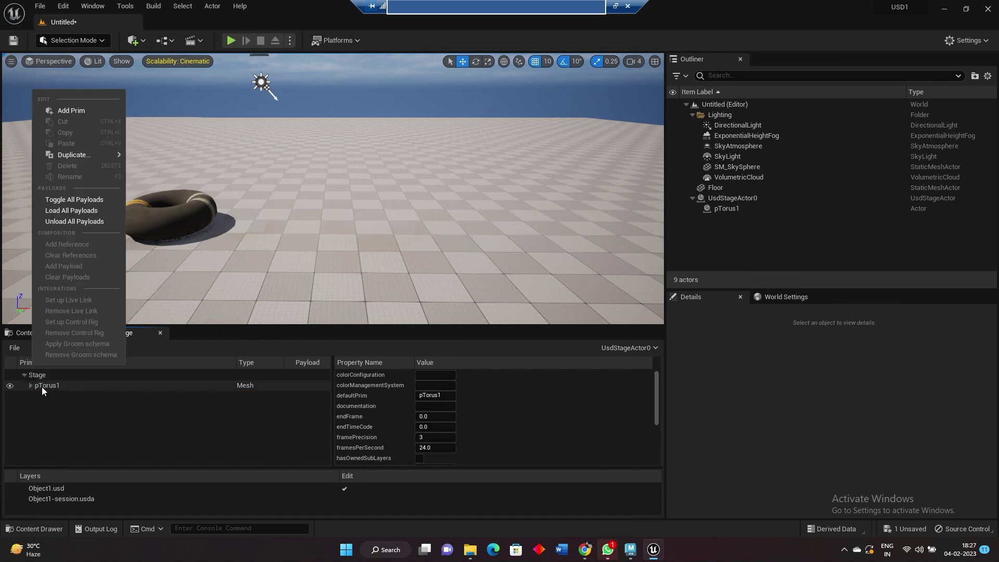
left_click(41, 385)
Add a reference on pTorus1 to D:\USD1\Object2.usd and confirm with OK.
right_click(41, 383)
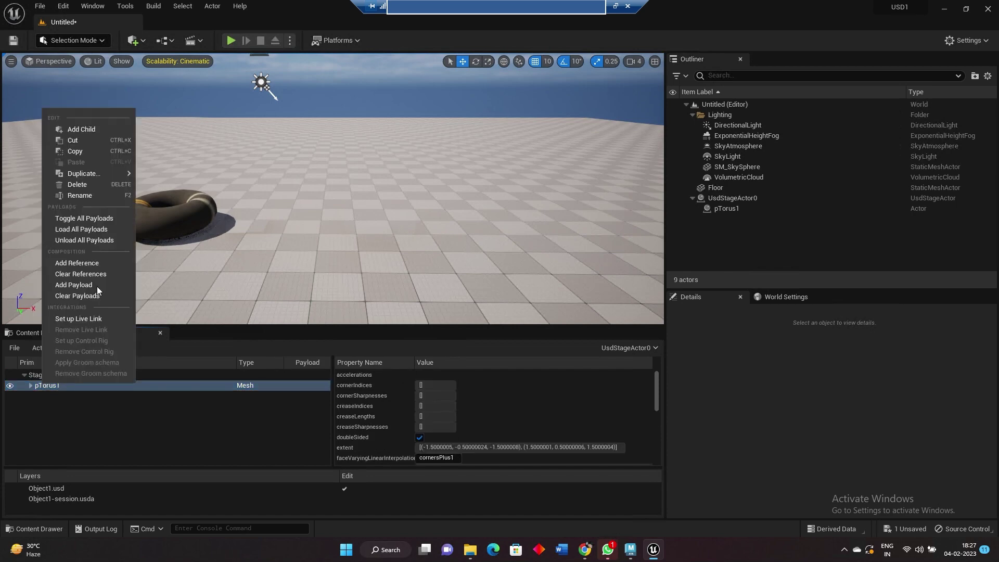
left_click(92, 263)
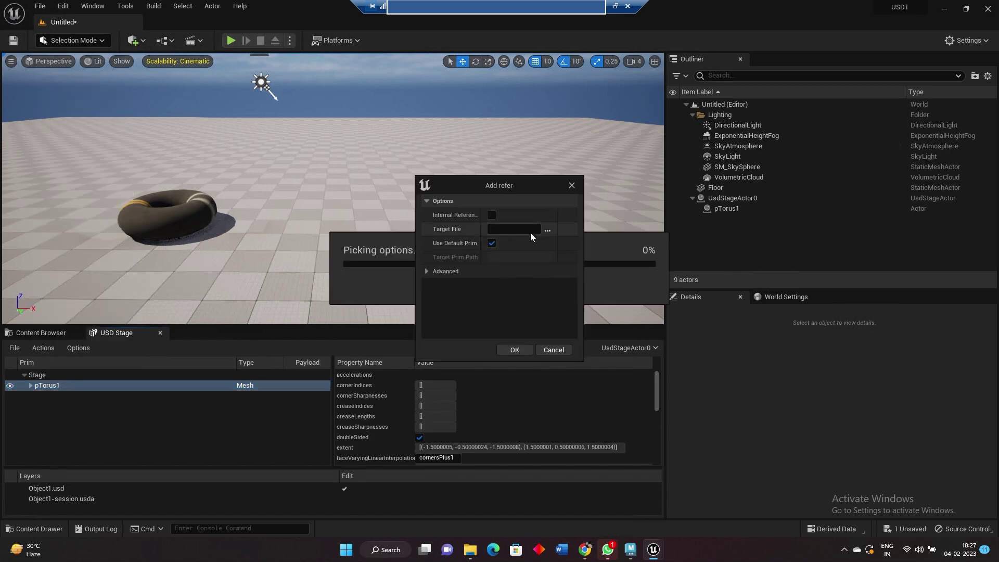
left_click(548, 231)
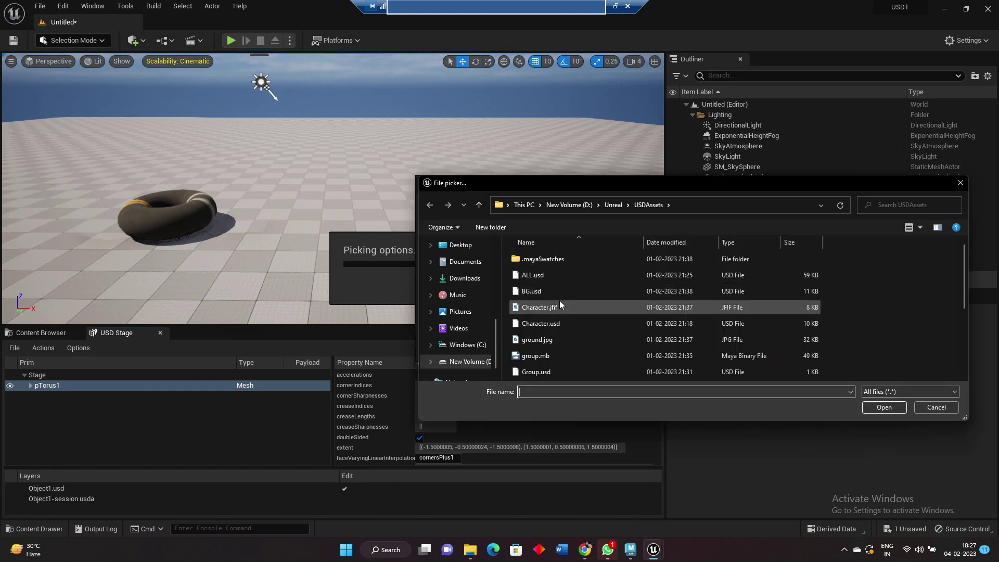
left_click(821, 205)
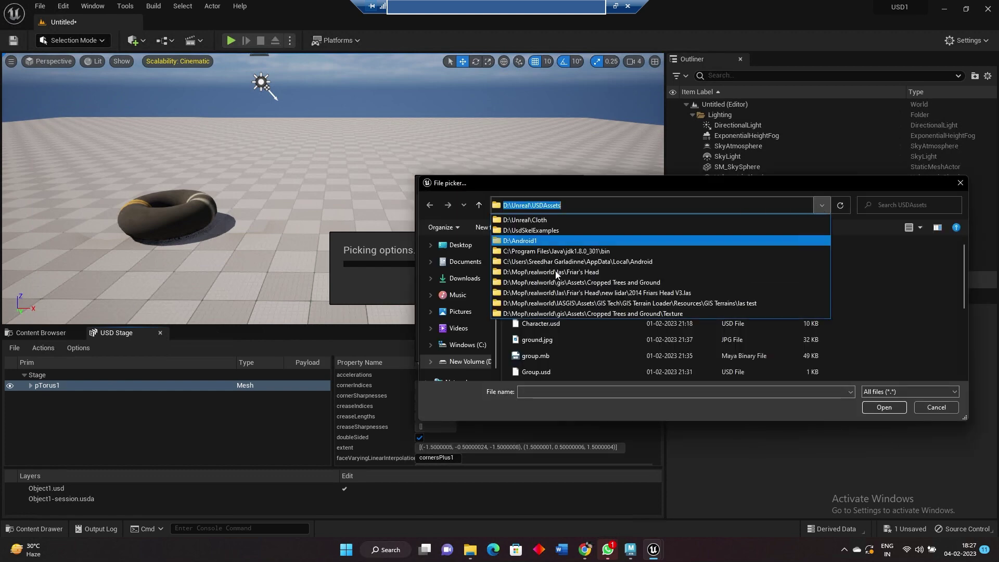
left_click(458, 251)
scroll(469, 323, "down", 1)
left_click(467, 345)
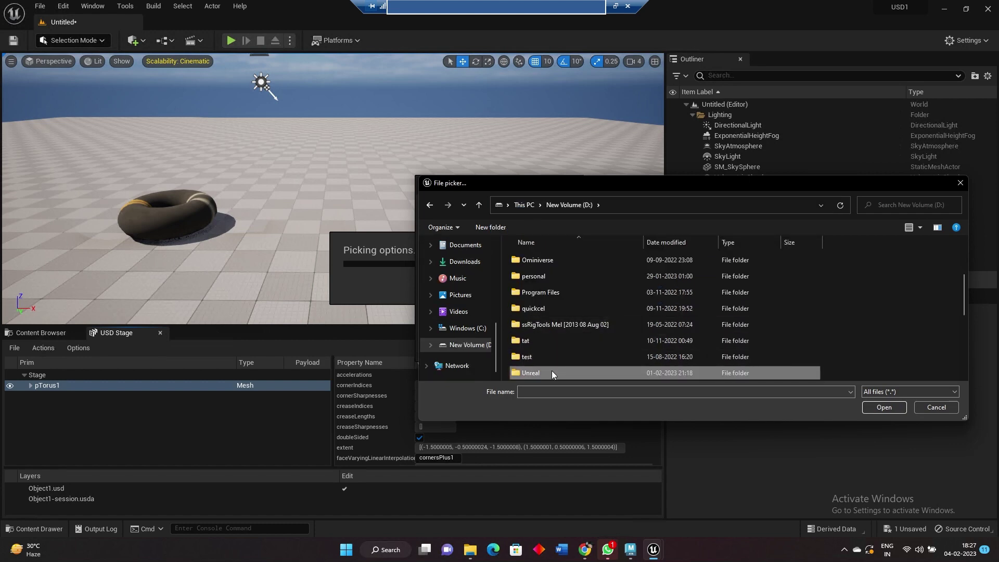
scroll(535, 371, "down", 3)
double_click(531, 274)
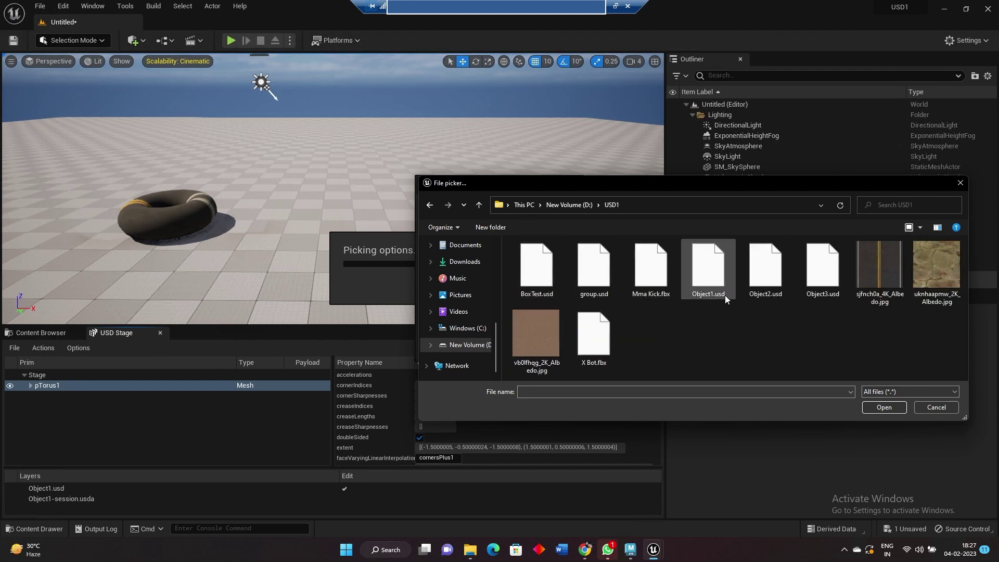
left_click(764, 277)
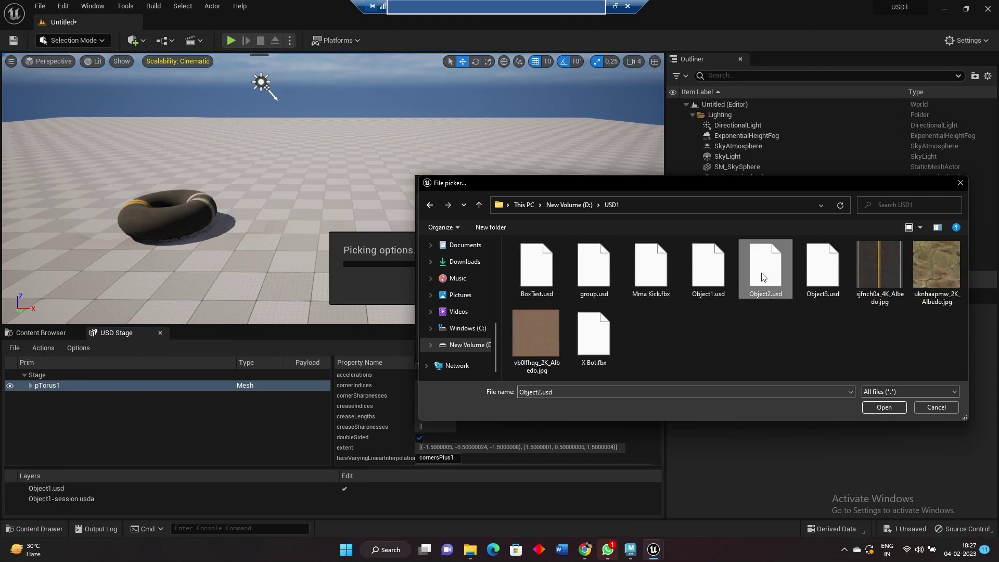
double_click(762, 276)
left_click(513, 348)
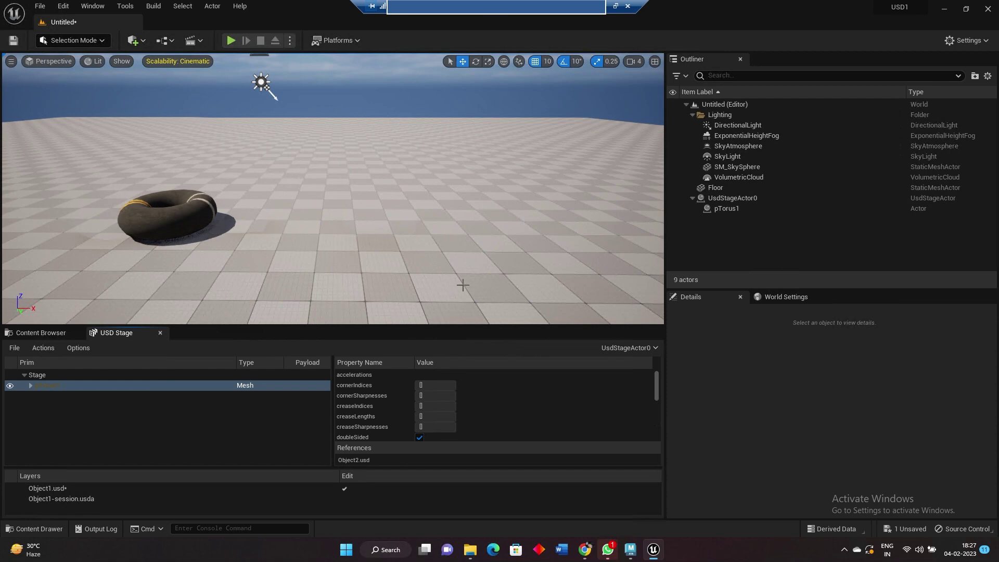
Expand pTorus1 to show its bottom, sides, top and Looks children, select the torus, return to Maya.
left_click(30, 385)
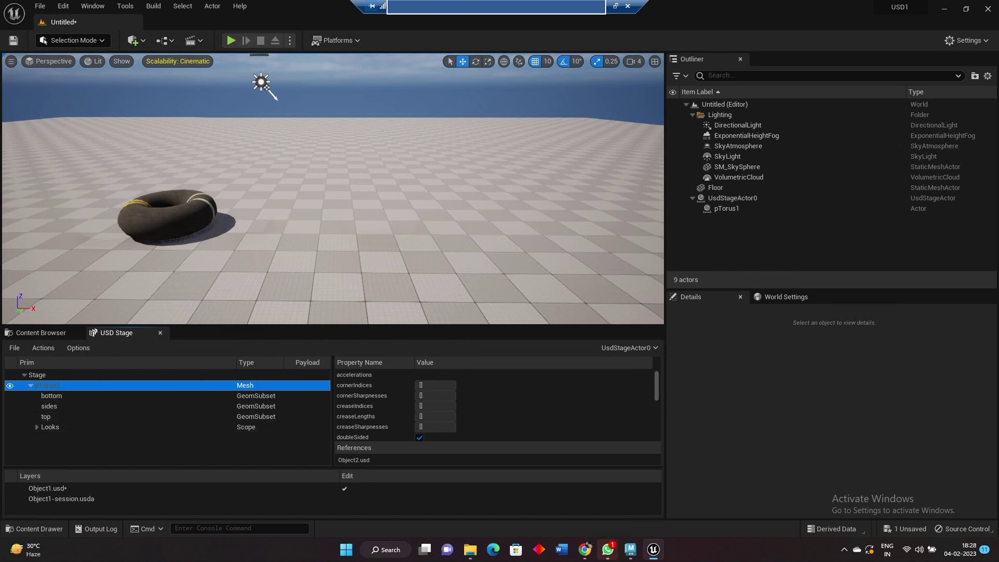
left_click(203, 221)
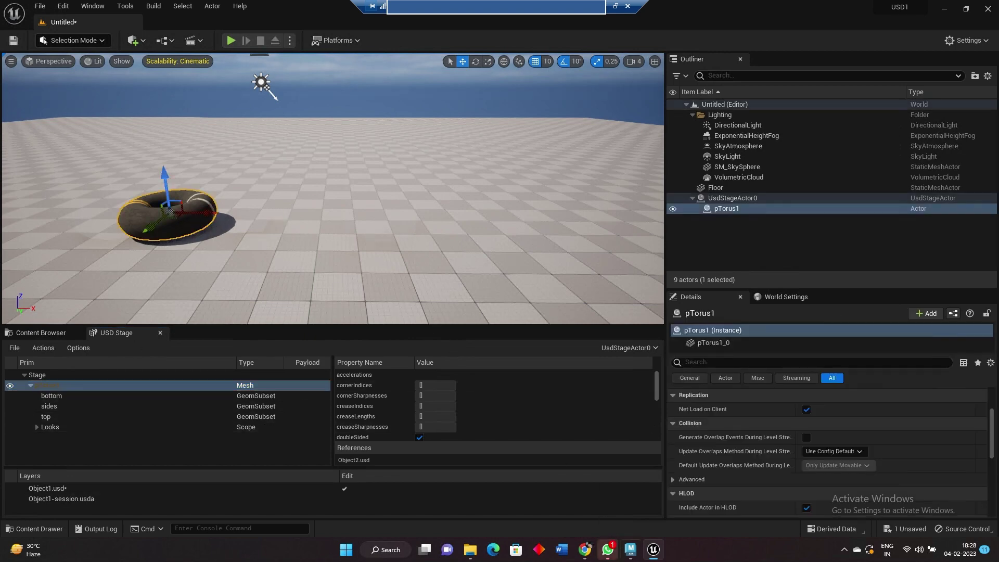
left_click(630, 549)
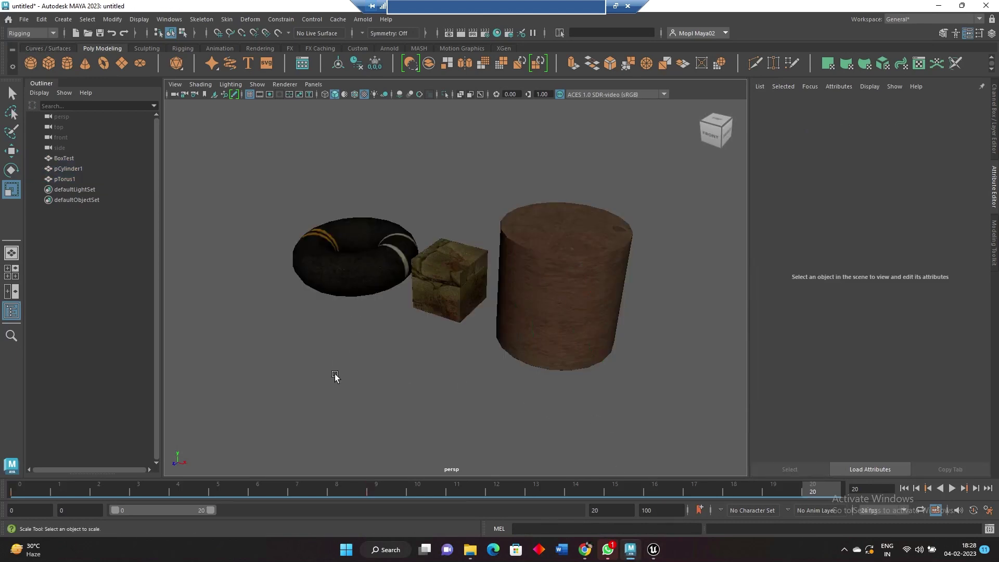
Start a new empty Maya scene without saving the box, cylinder and torus.
left_click_drag(330, 389, 636, 162)
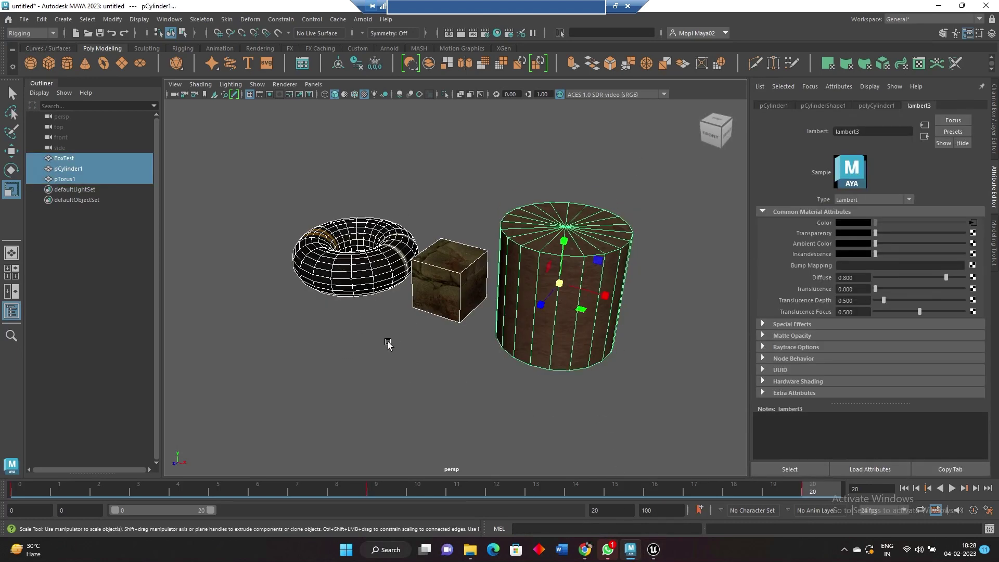
left_click(387, 343)
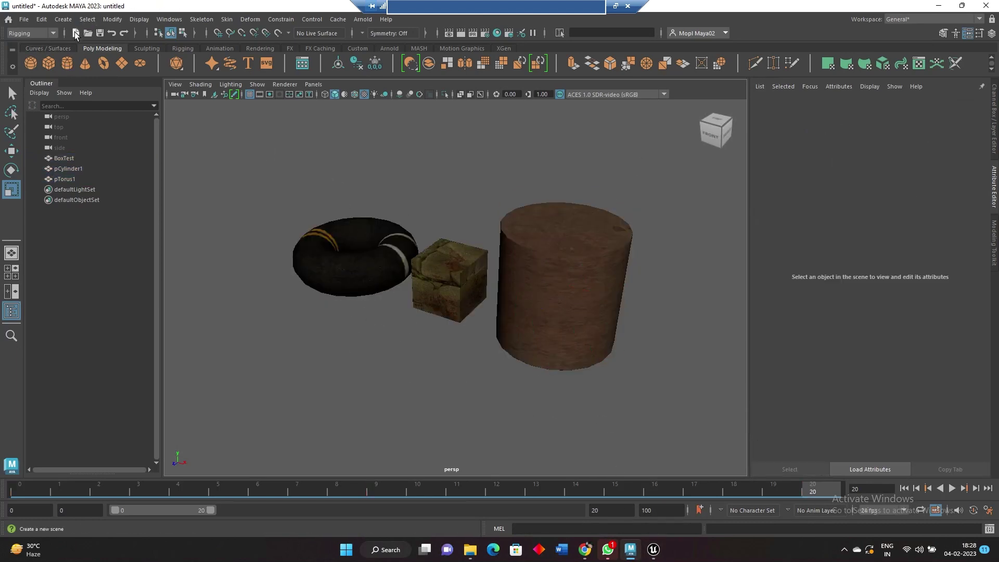
left_click(75, 33)
left_click(497, 275)
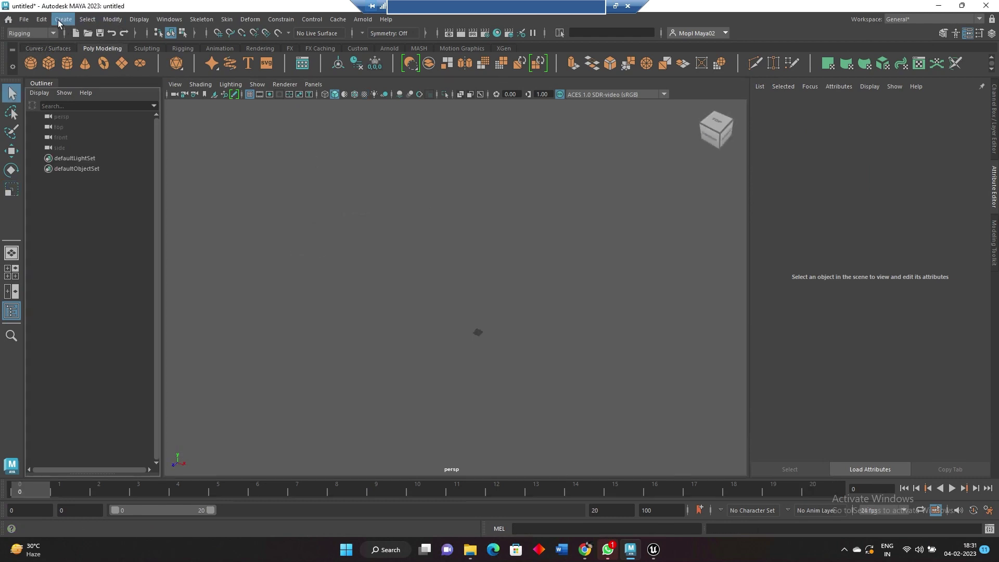
Create a USD Stage with New Layer, producing stage1.
left_click(59, 22)
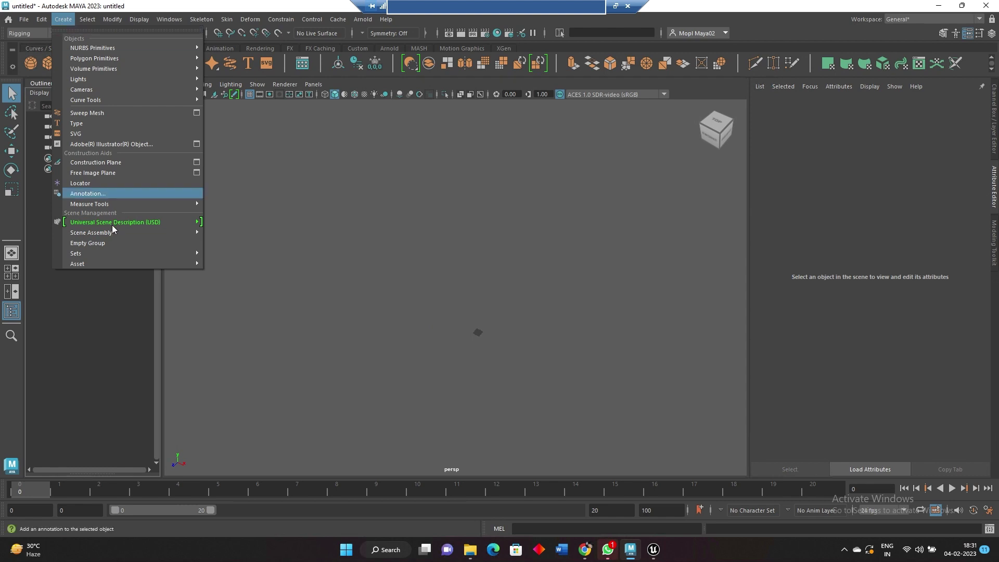
mouse_move(118, 224)
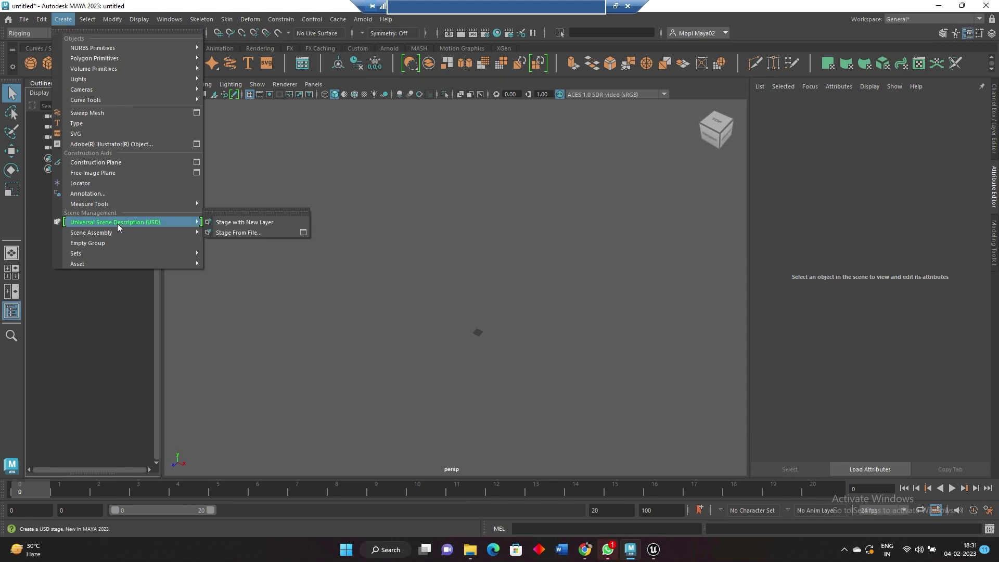
left_click(266, 223)
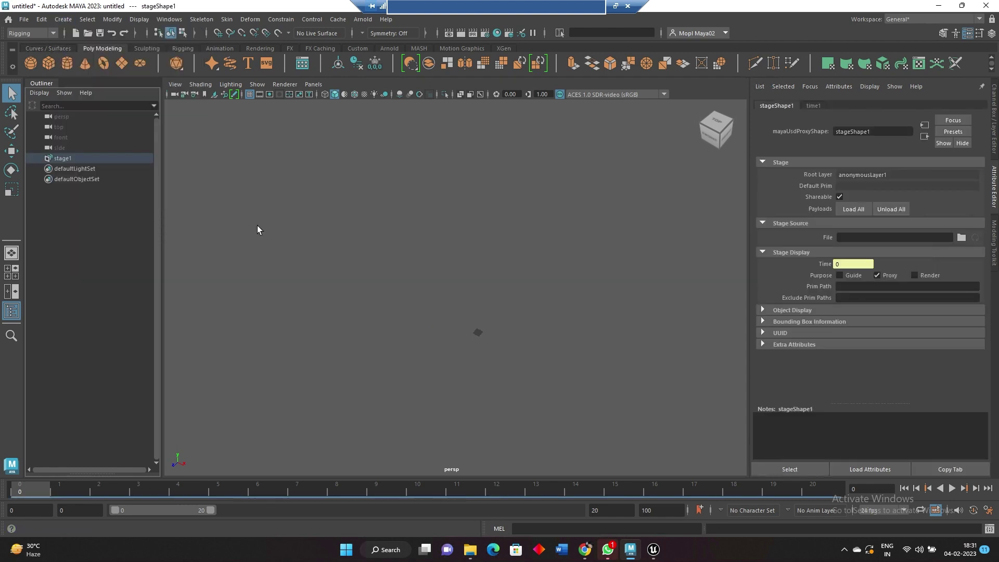
Open stage1's USD Layer Editor showing anonymousLayer1 and move it further left.
right_click(71, 158)
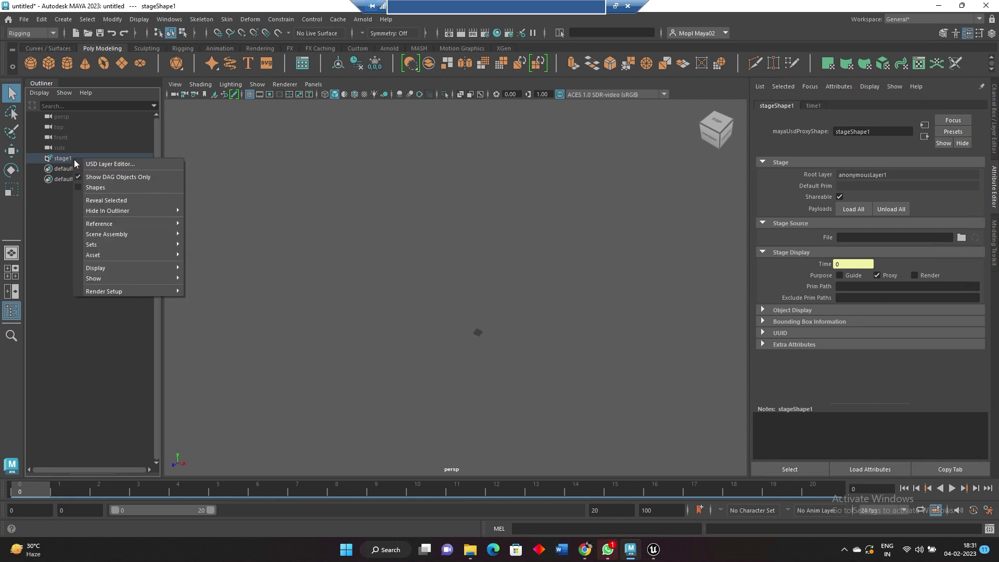
left_click(113, 164)
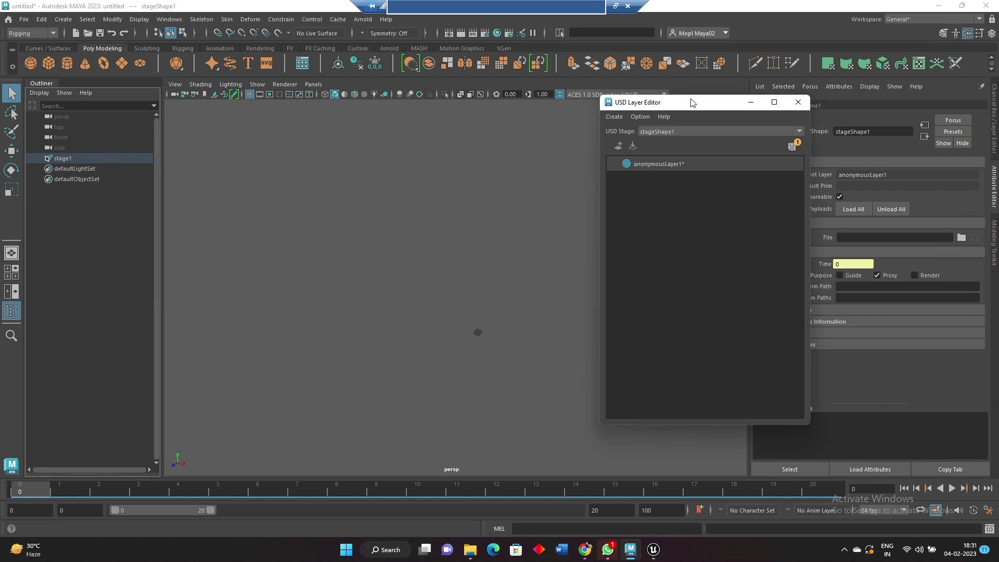
left_click_drag(692, 100, 613, 106)
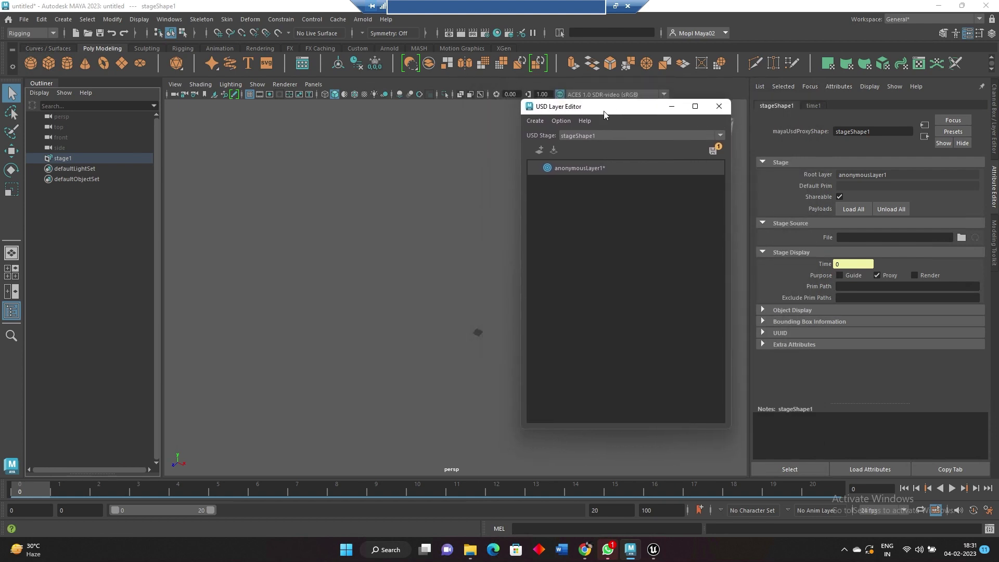
Load D:\USD1\Object1.usd as a sublayer of anonymousLayer1, bringing the torus into view.
left_click(554, 151)
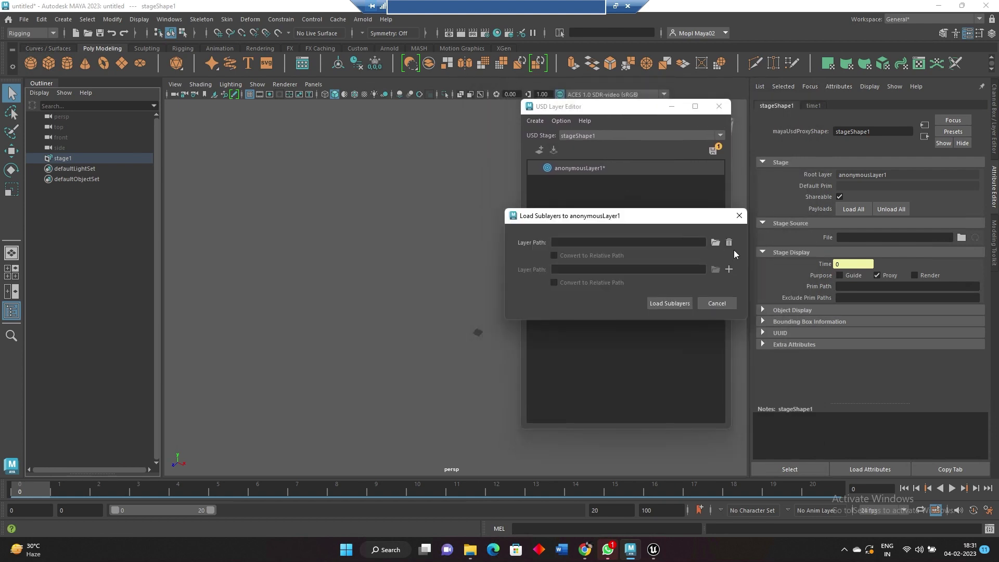
left_click(715, 242)
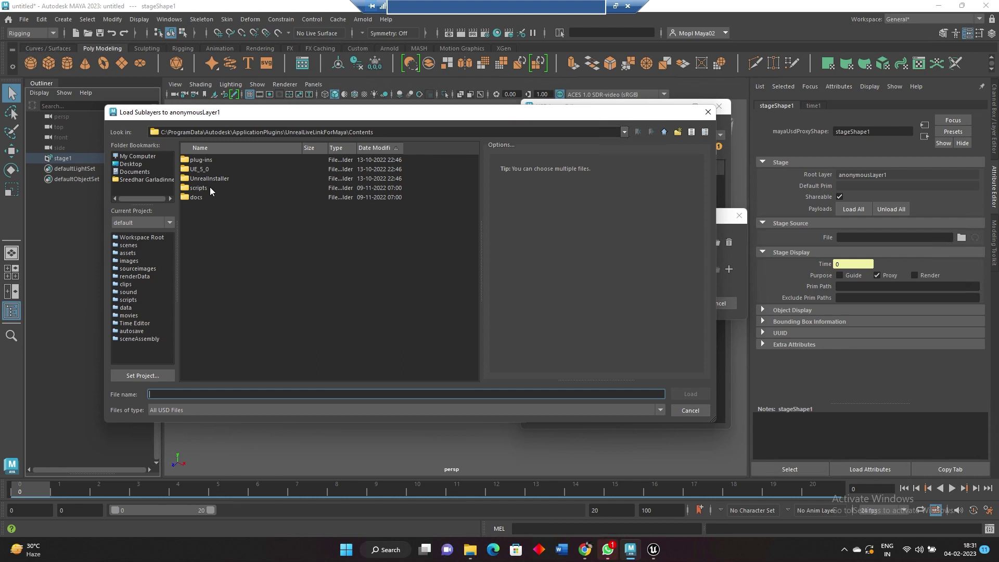
left_click(625, 132)
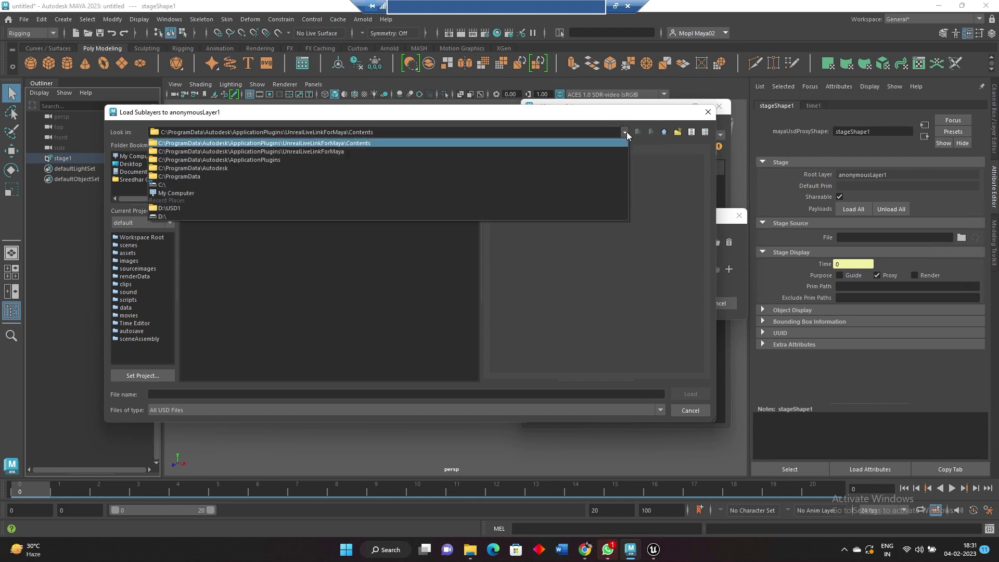
left_click(211, 208)
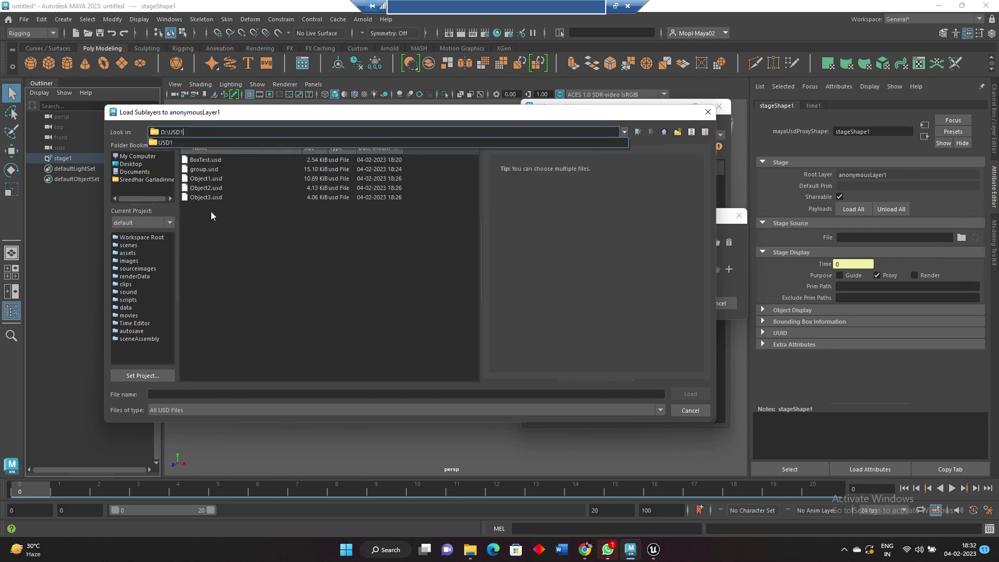
double_click(214, 180)
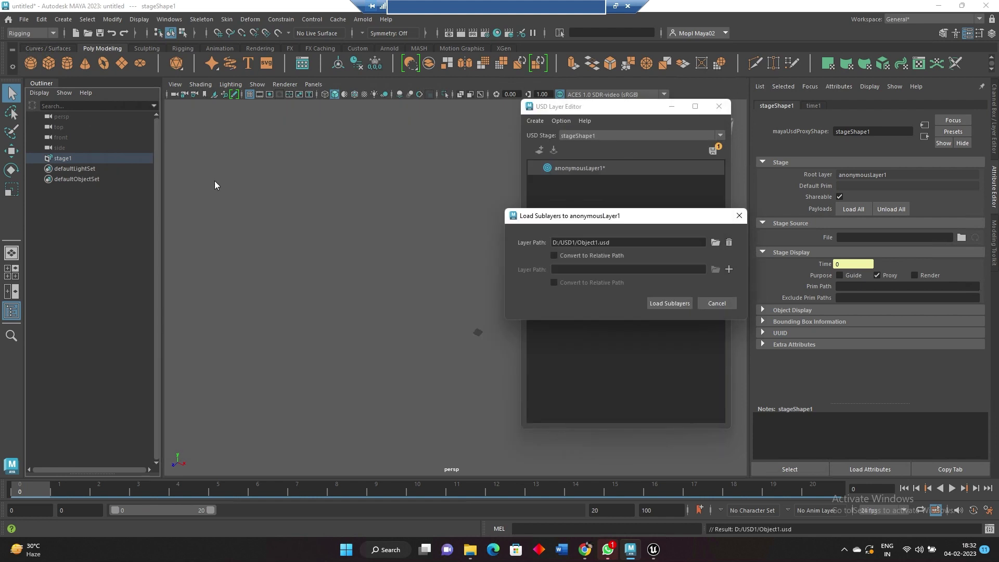
left_click(670, 306)
left_click(423, 338)
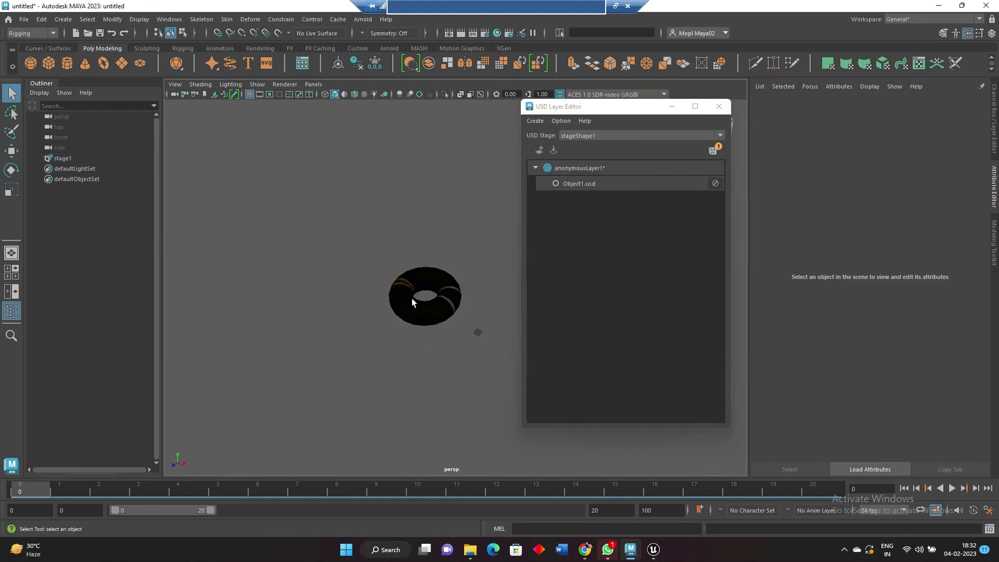
scroll(411, 299, "up", 5)
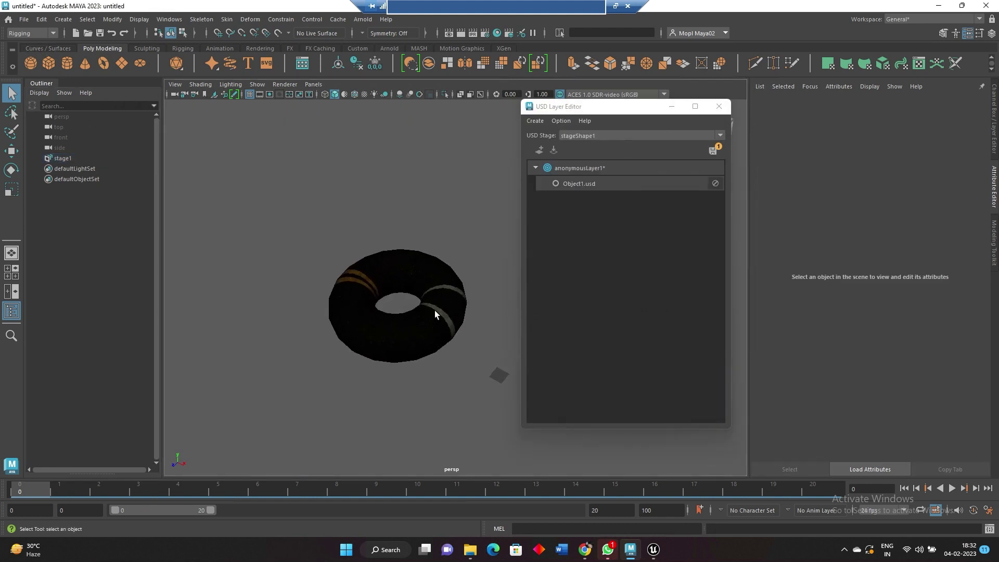
left_click_drag(419, 316, 383, 327, "alt")
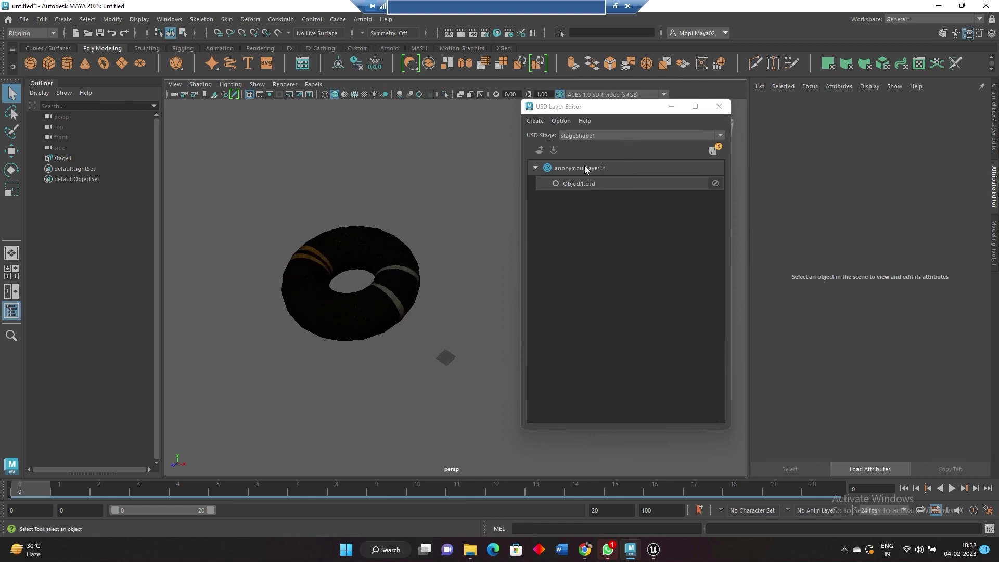
Load D:\USD1\Object2.usd as a sublayer, adding the cylinder.
left_click(554, 151)
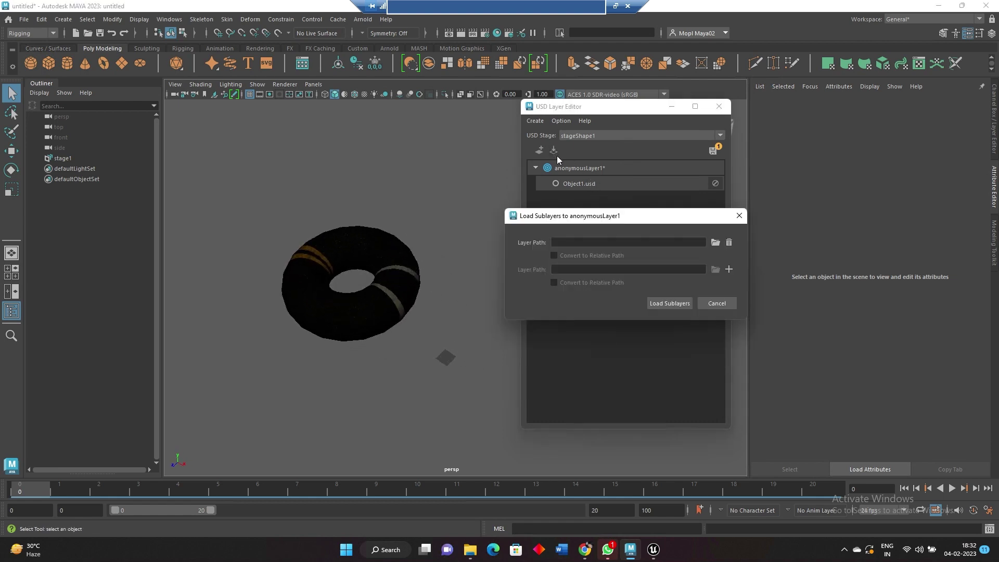
left_click(715, 242)
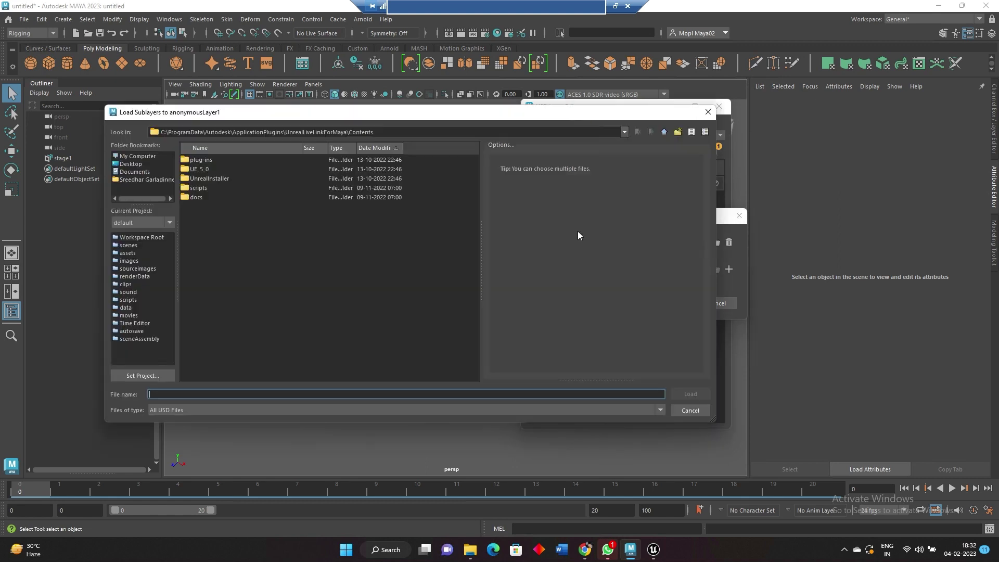
left_click(625, 132)
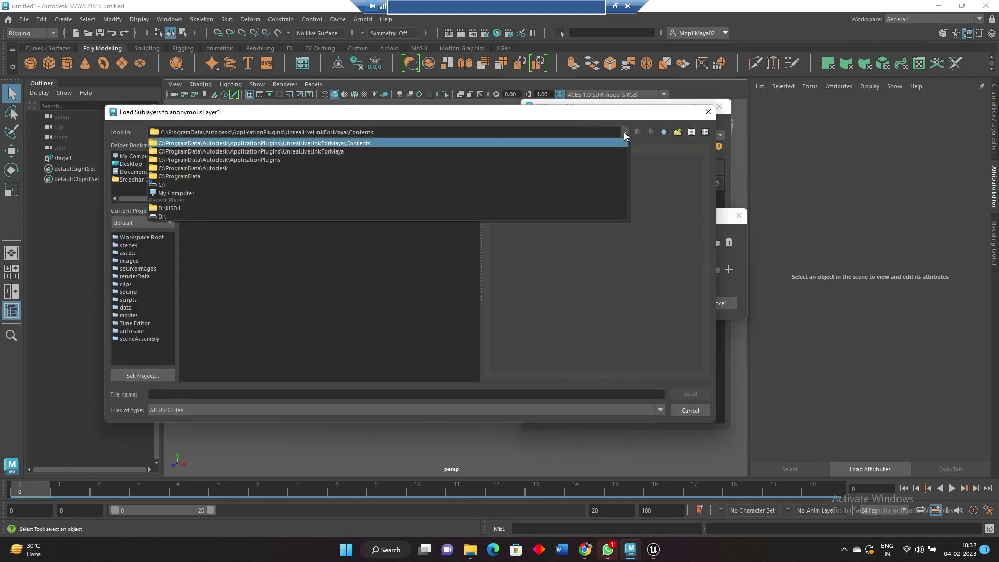
left_click(189, 208)
double_click(207, 189)
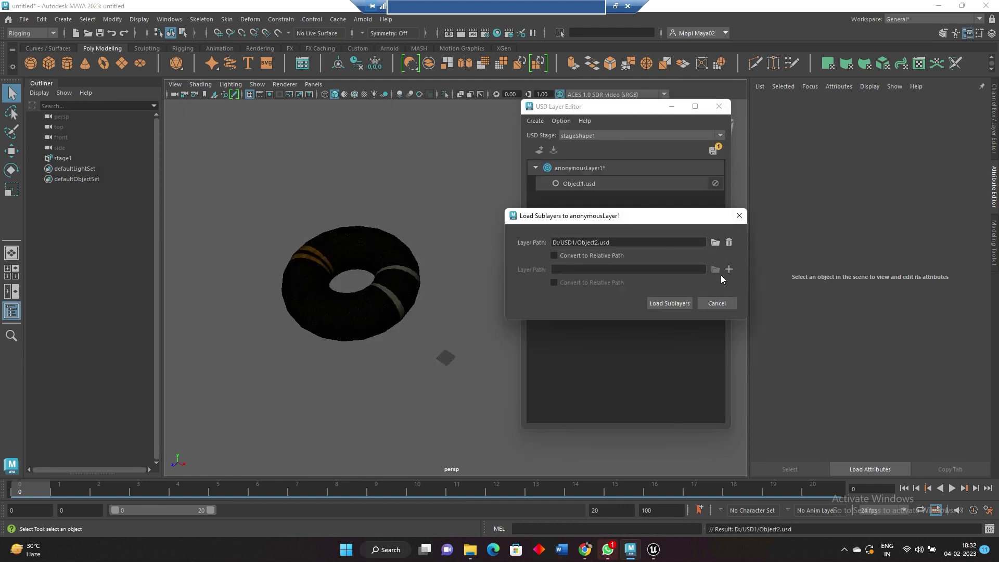
left_click(673, 304)
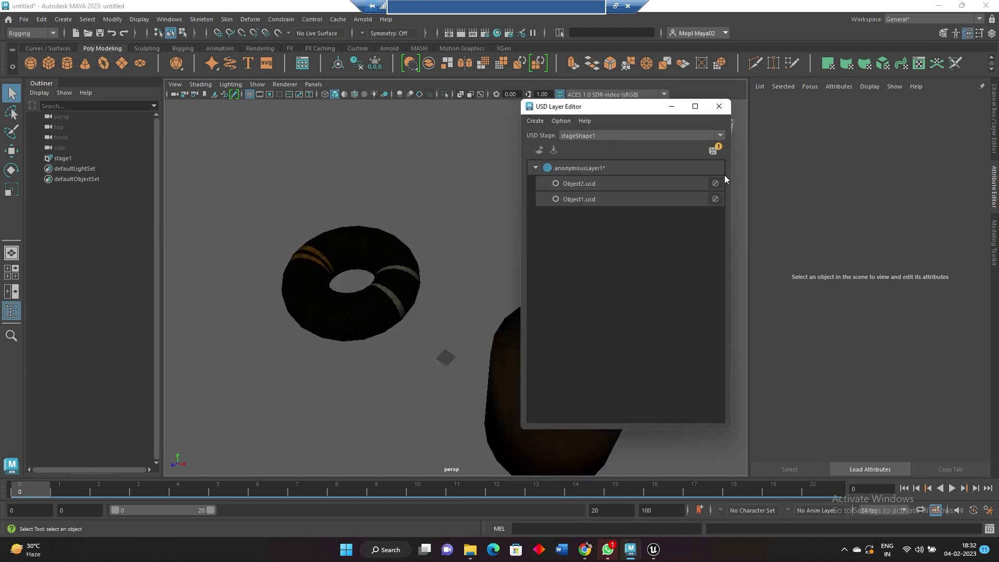
Load D:\USD1\Object3.usd as a sublayer, adding the cube.
left_click(553, 151)
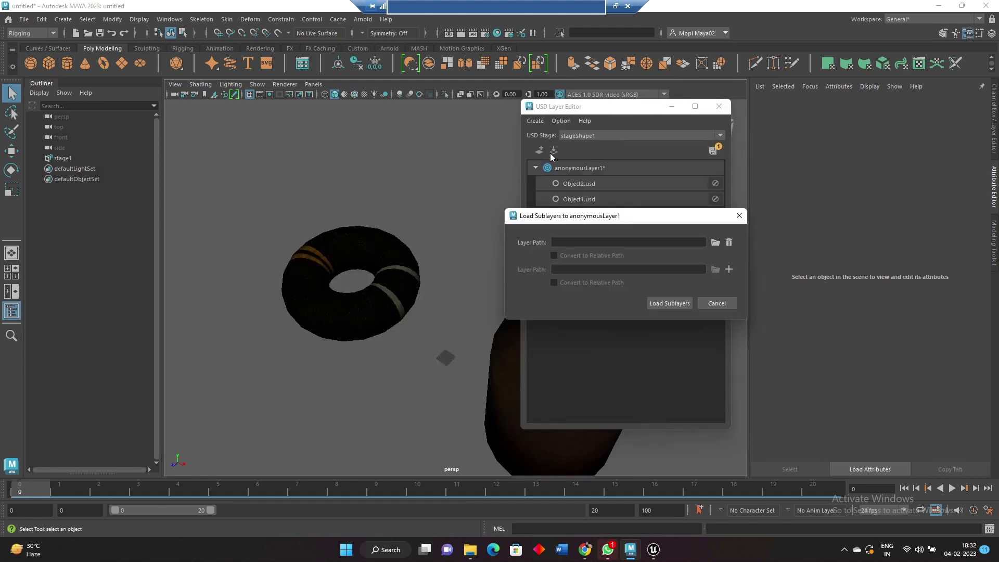
left_click(716, 242)
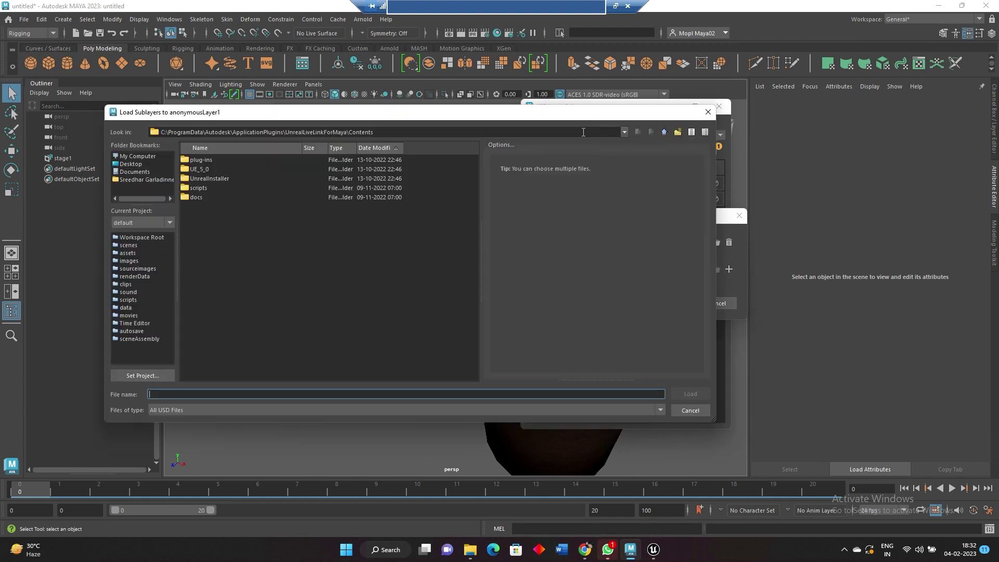
left_click(624, 133)
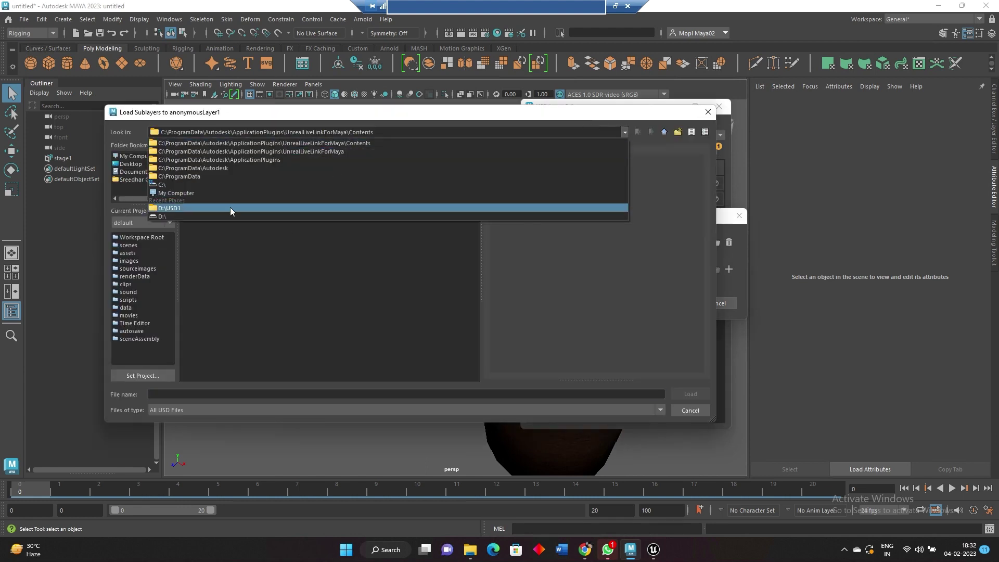
left_click(230, 208)
double_click(214, 197)
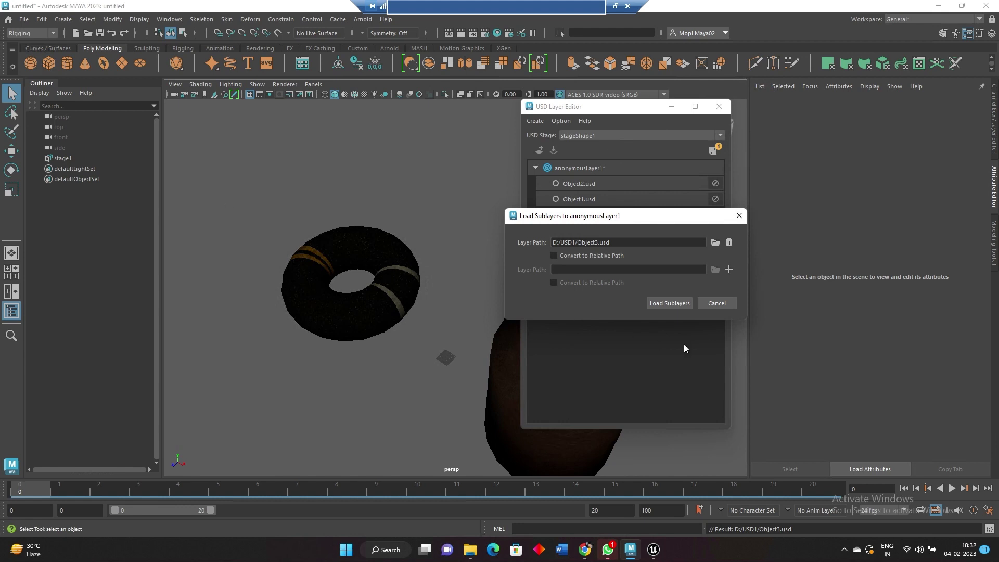
left_click(670, 302)
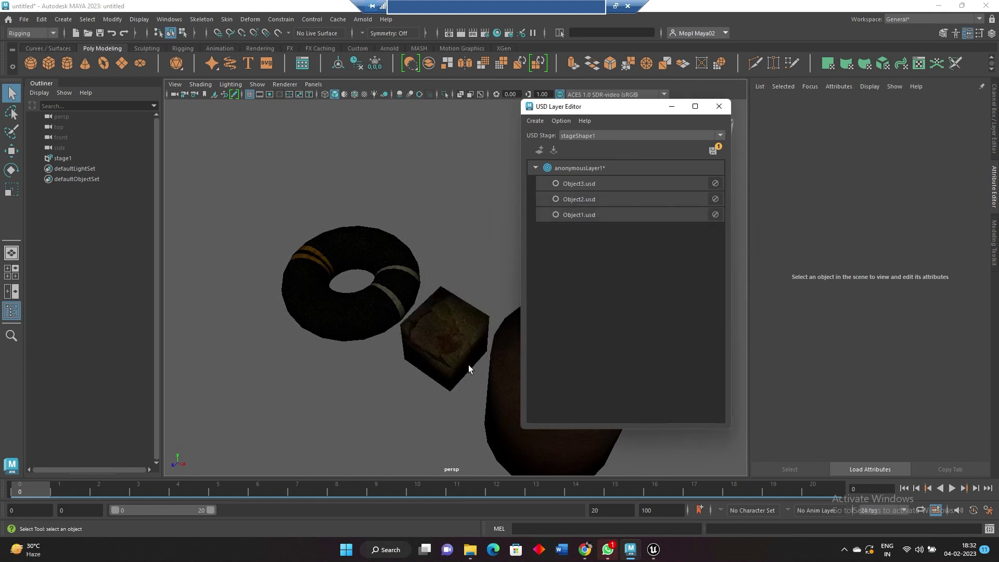
Play and stop the timeline, then minimize the USD Layer Editor to view all three objects.
key("alt+v")
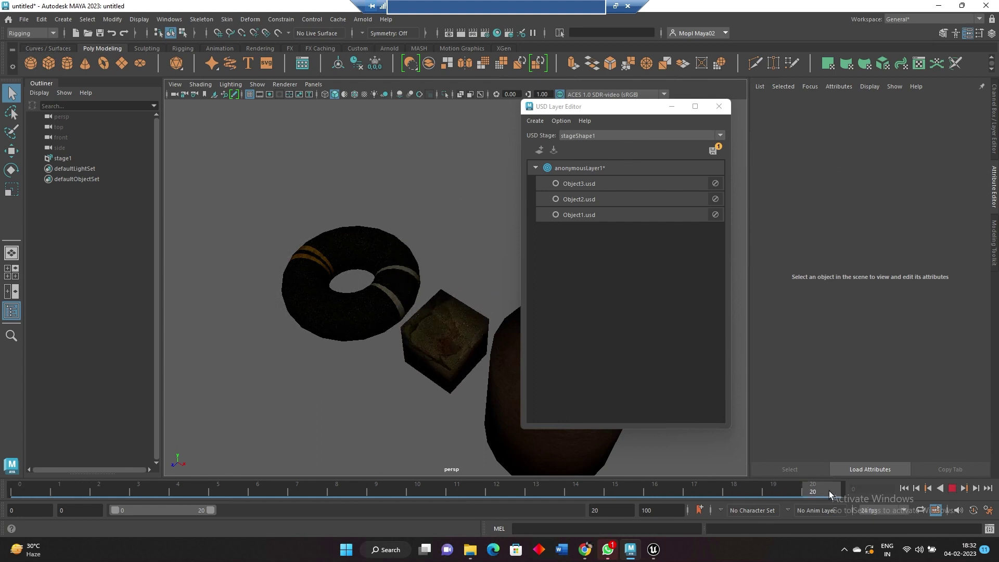
key("alt+v")
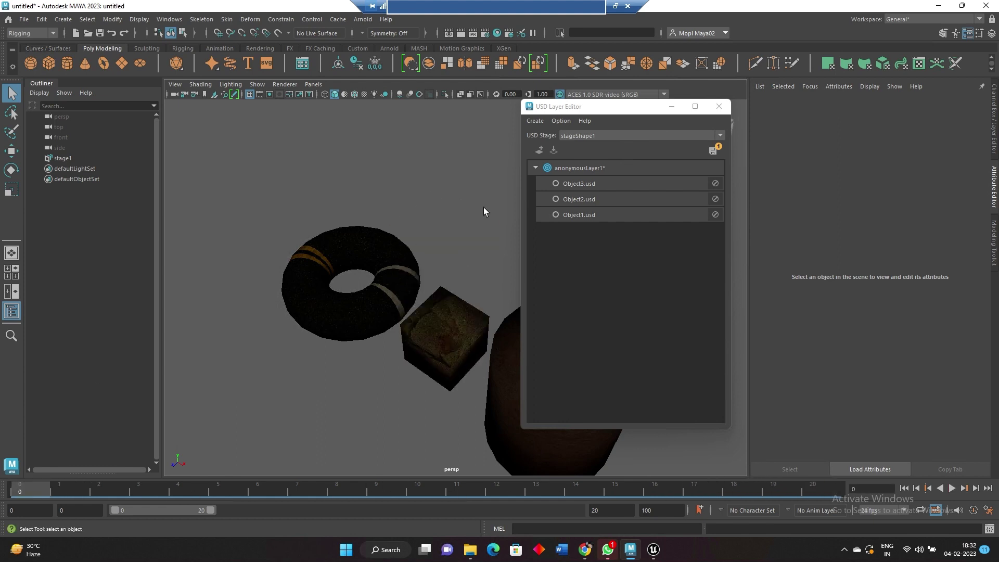
left_click(672, 110)
left_click_drag(405, 366, 425, 355, "alt")
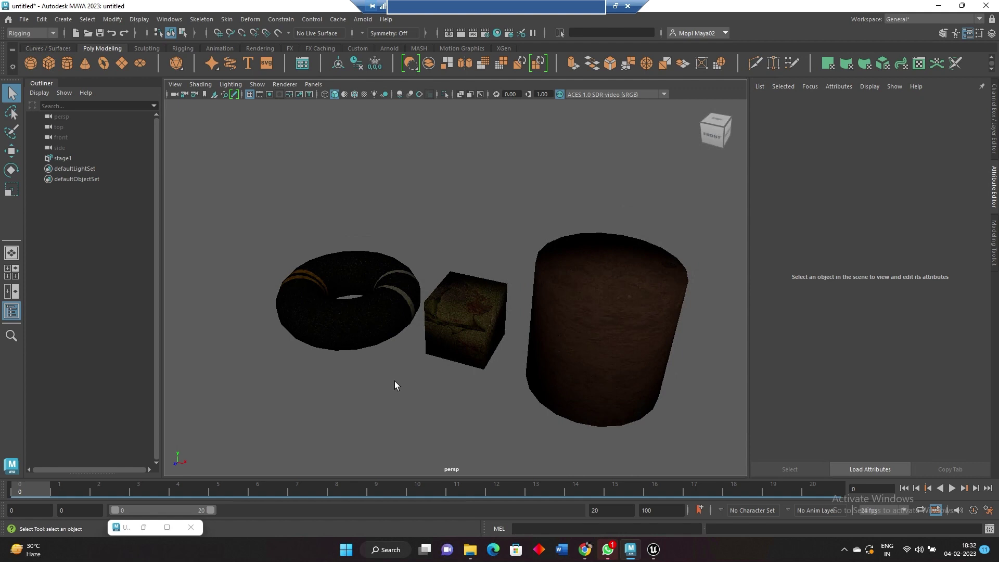
left_click(345, 315)
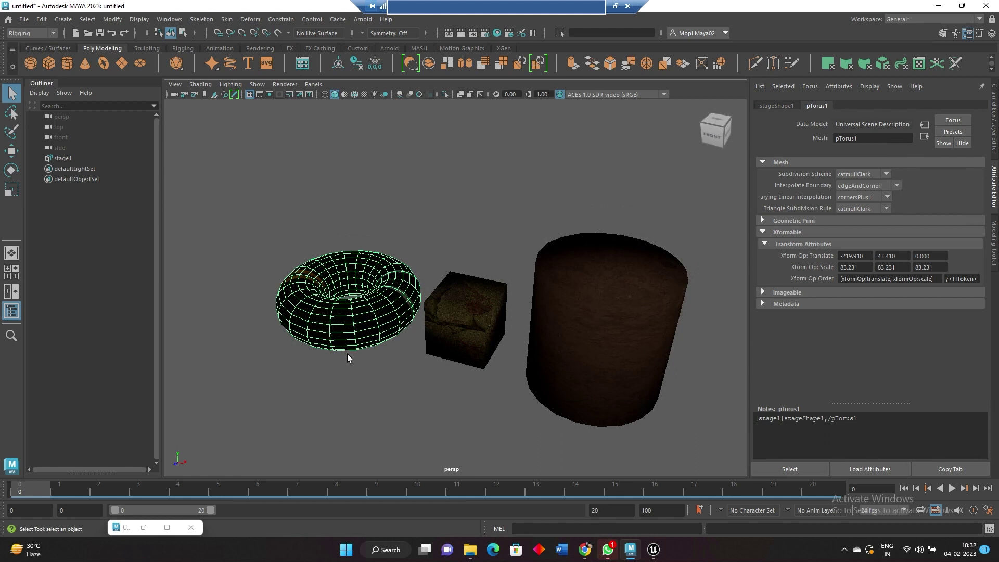
left_click(347, 354)
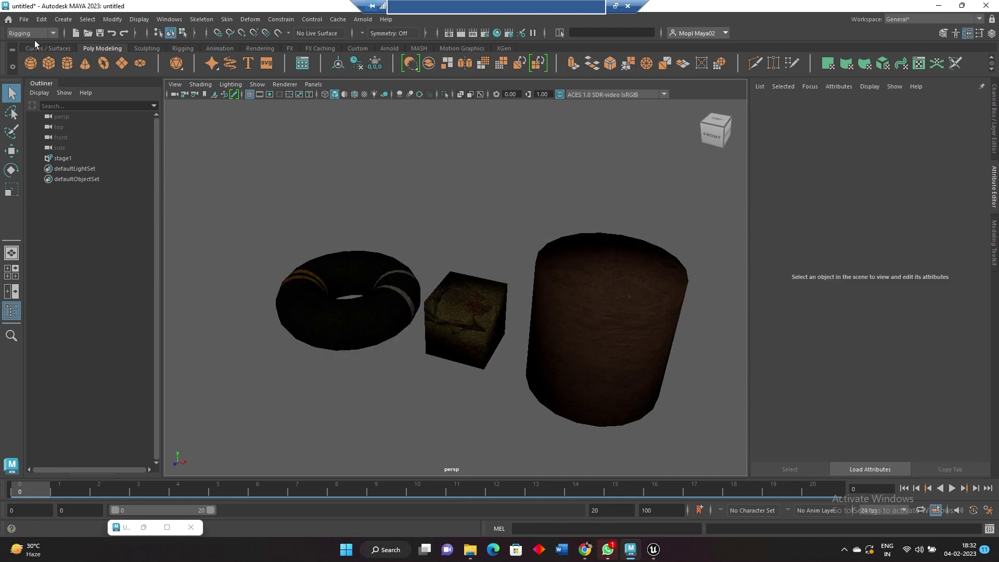
Export All as group1.usd in D:\USD1, saving all USD edits.
left_click(24, 19)
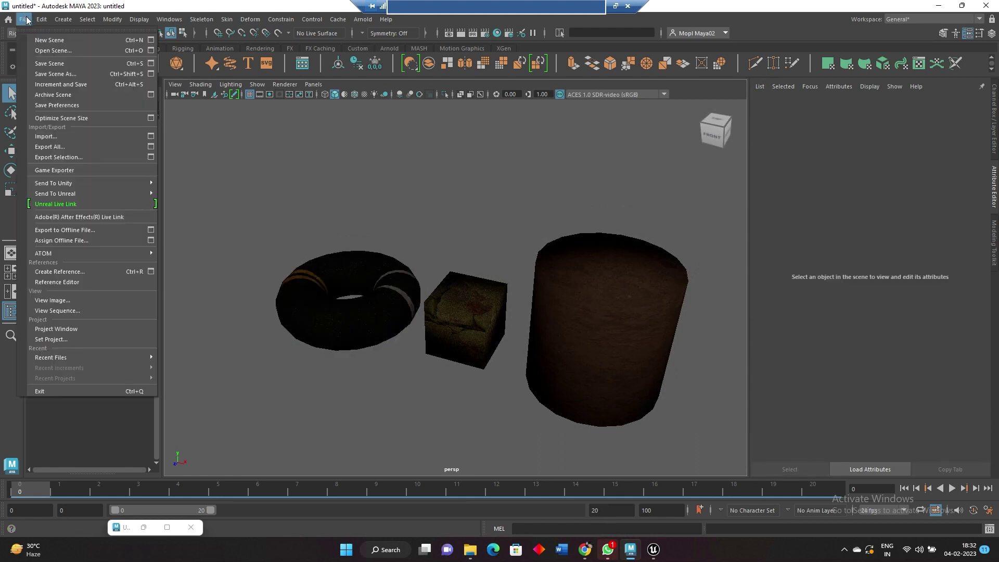
left_click(90, 147)
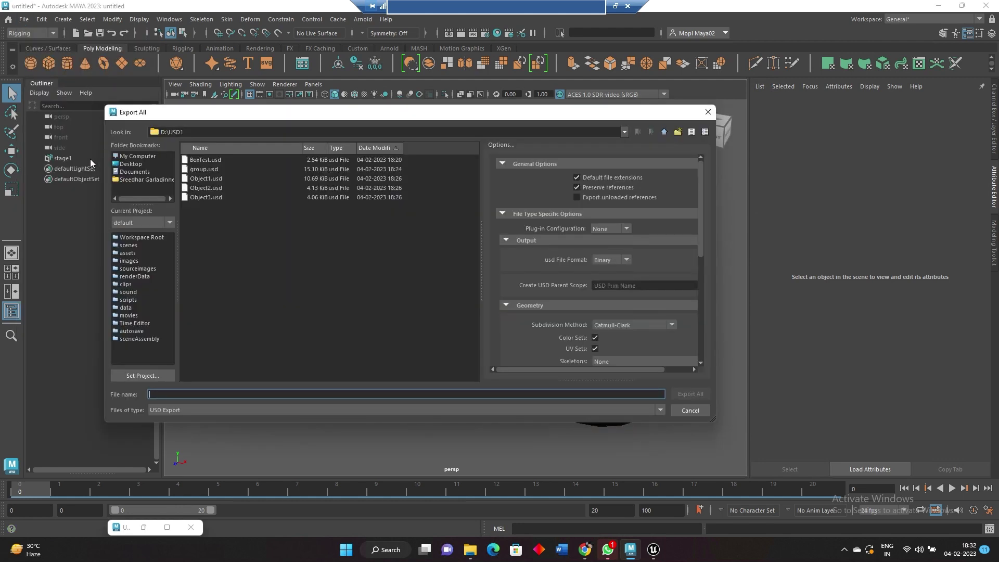
left_click(210, 171)
left_click(168, 394)
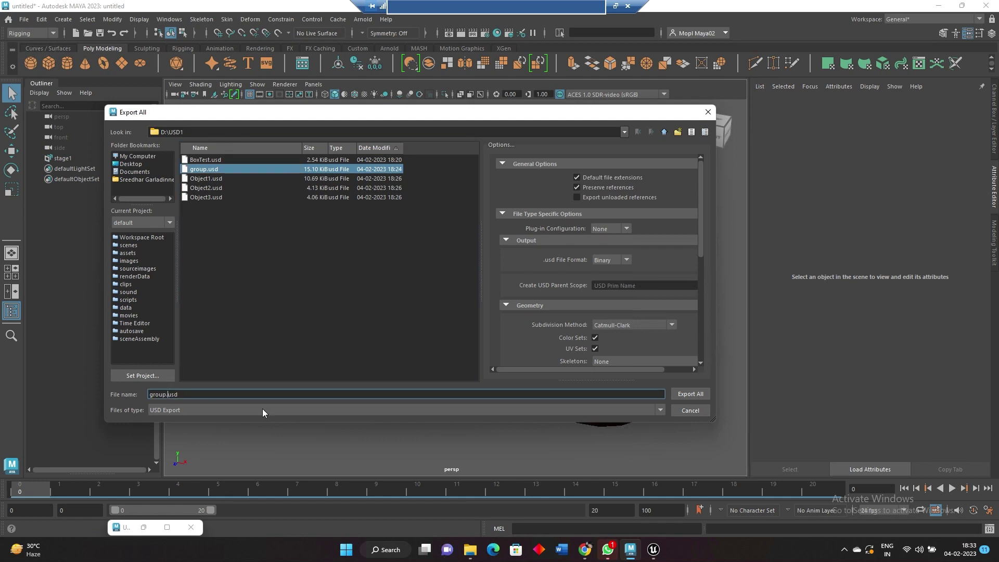
type("1")
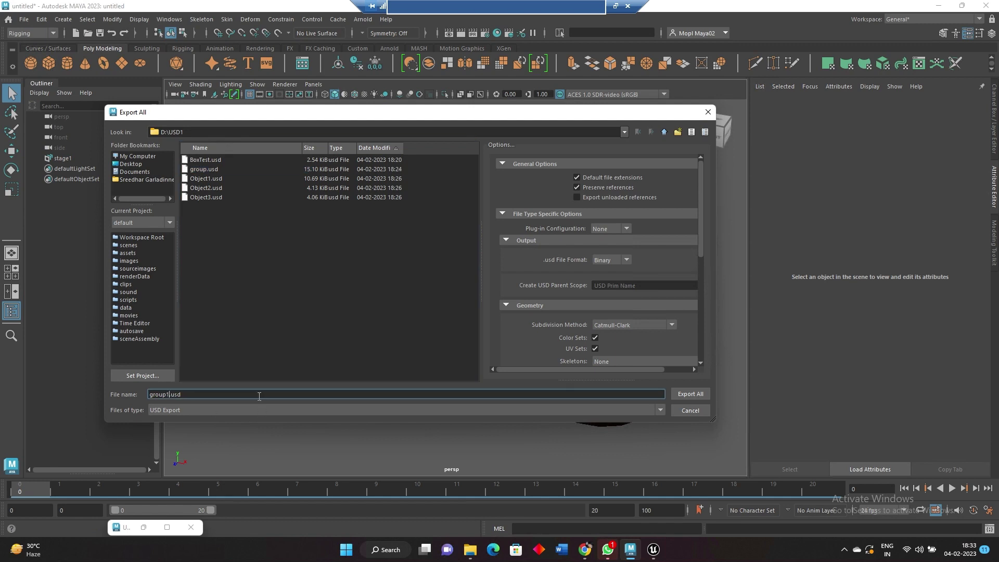
key("Return")
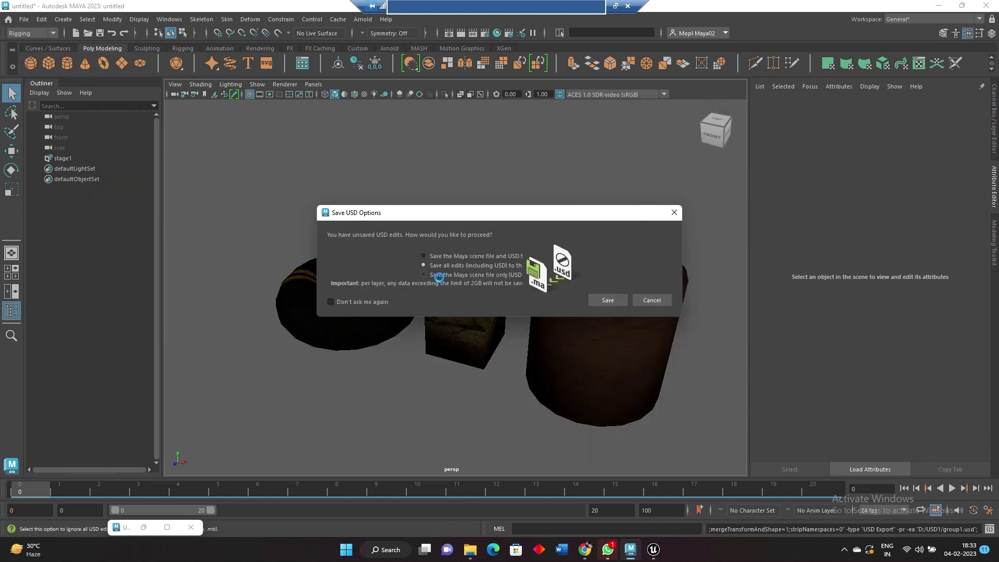
left_click(609, 300)
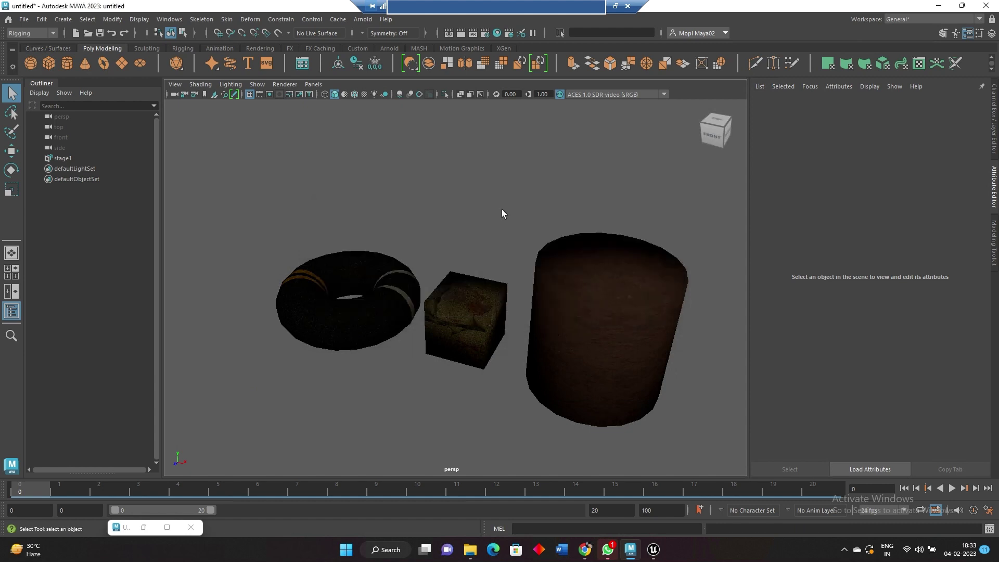
In Unreal's USD Stage, close the current Object1 stage, answering the save prompt.
left_click(654, 549)
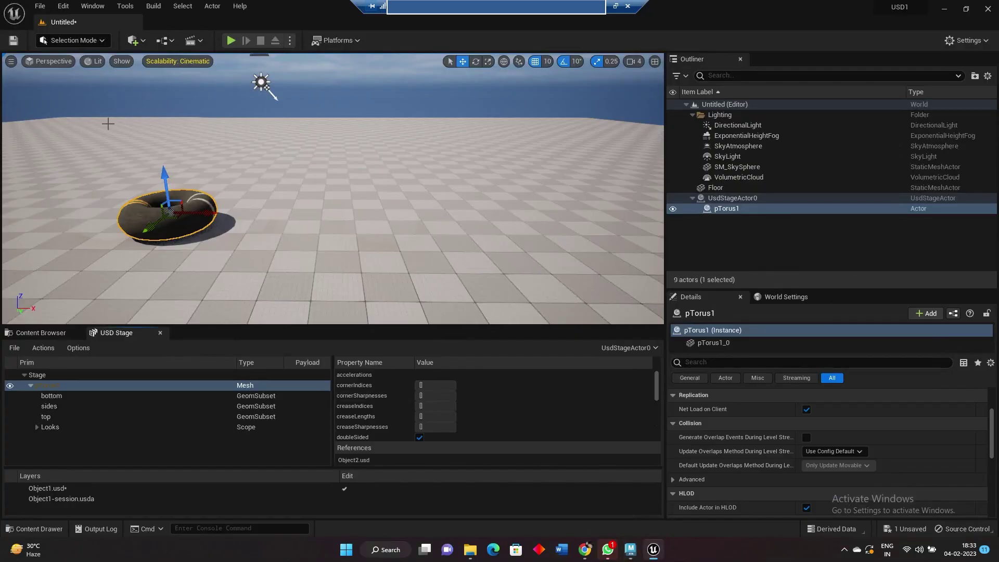
left_click(15, 348)
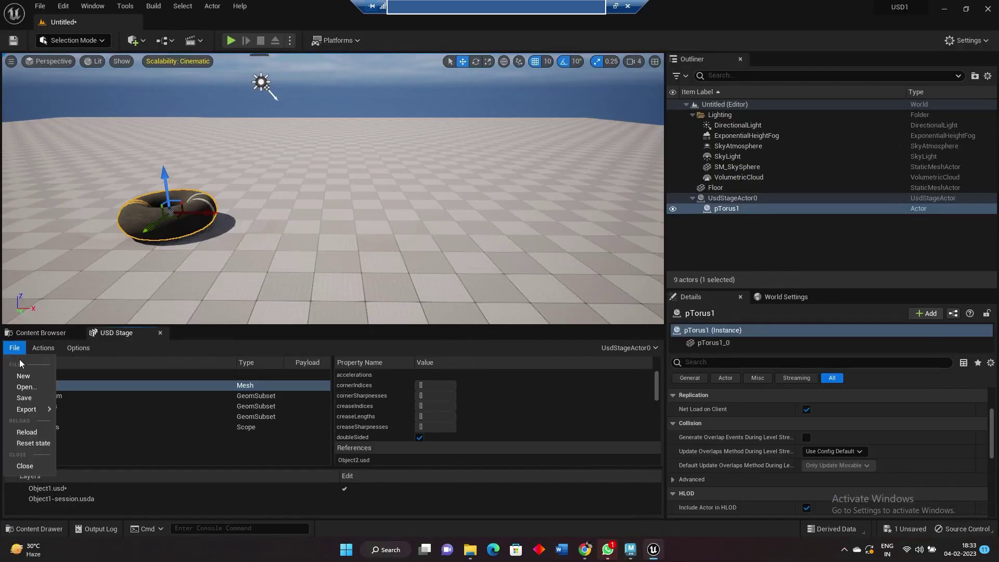
left_click(33, 464)
left_click(694, 393)
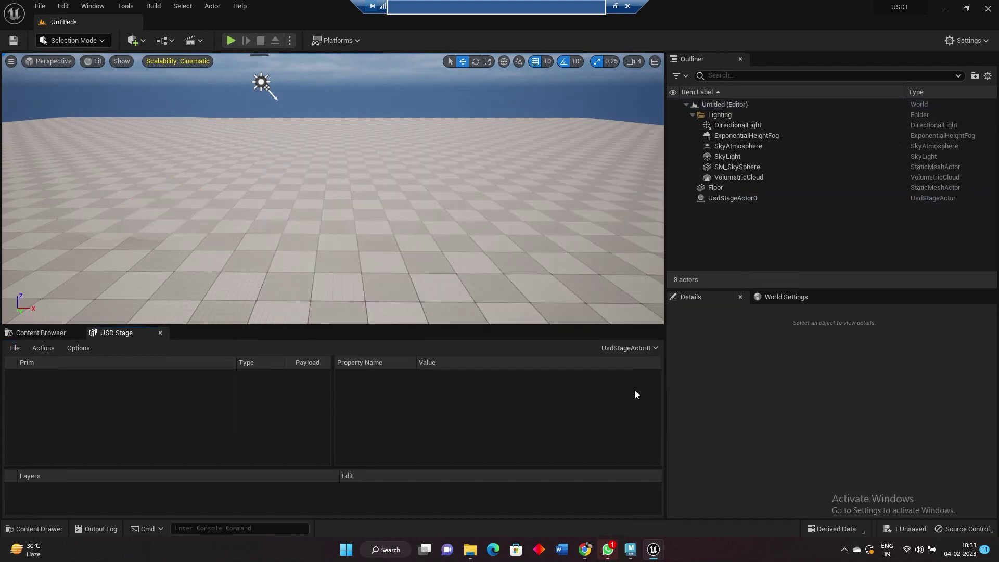
Open group1.usd as the USD stage, showing the stage1 Xform prim.
left_click(14, 348)
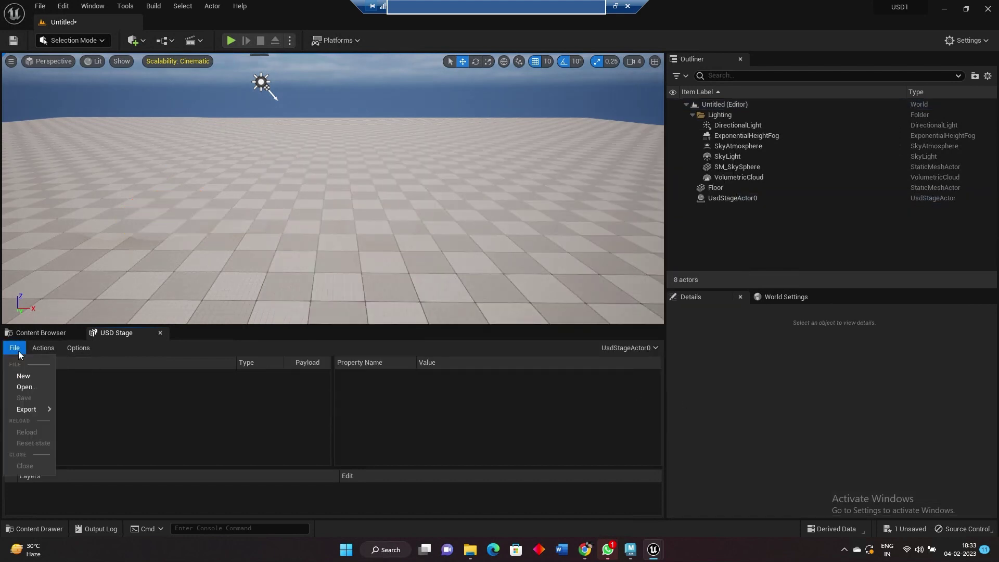
left_click(34, 386)
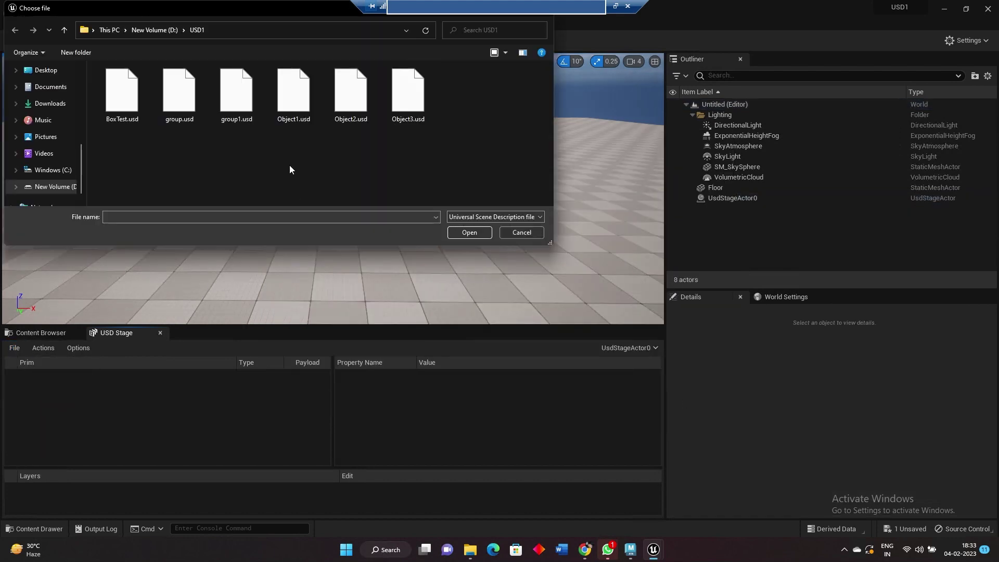
left_click(241, 93)
left_click(472, 235)
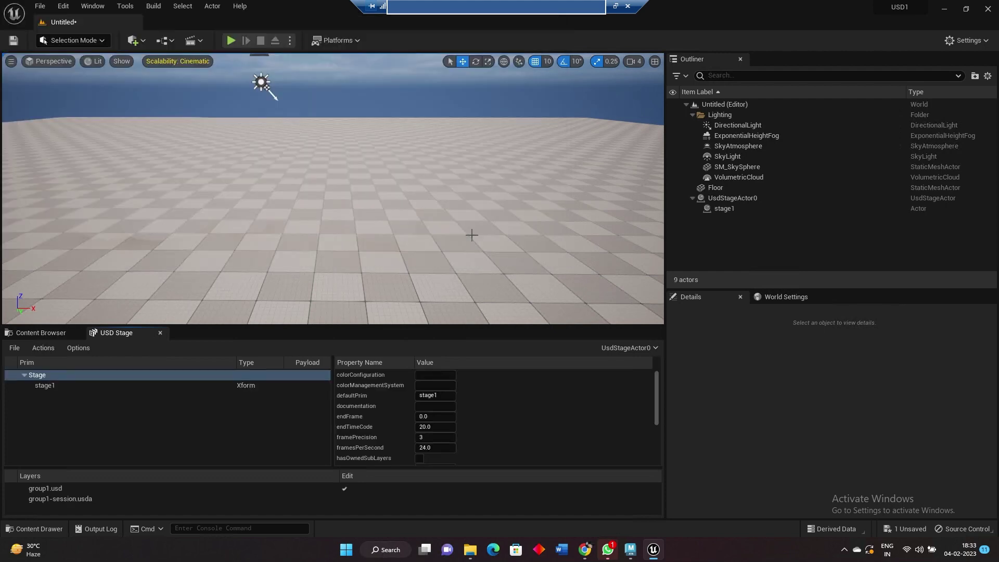
mouse_move(334, 248)
right_mouse_down()
mouse_move(323, 229)
mouse_move(303, 231)
mouse_move(333, 243)
right_mouse_up()
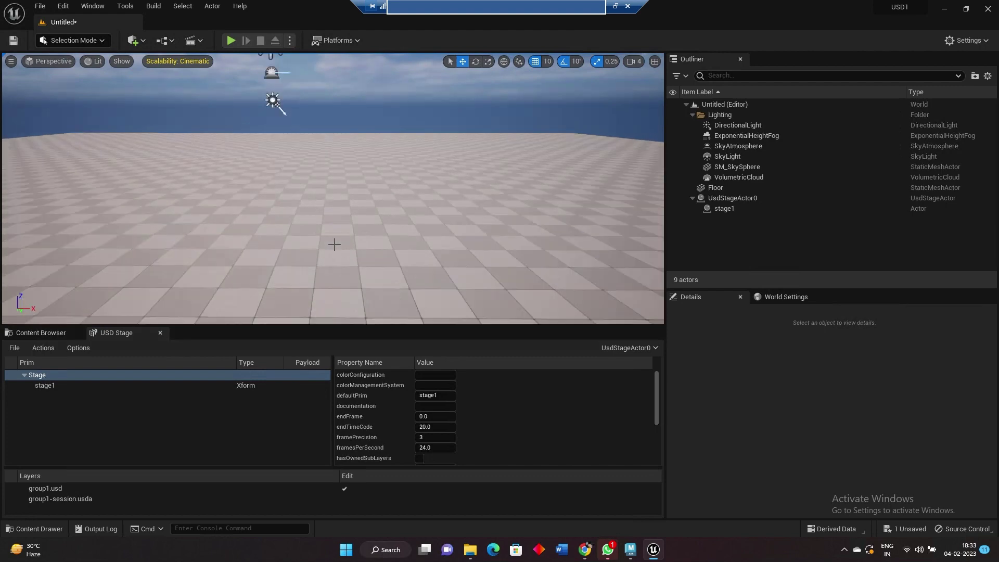
Back in Maya, select stage1 and bring back its USD Layer Editor.
left_click(631, 549)
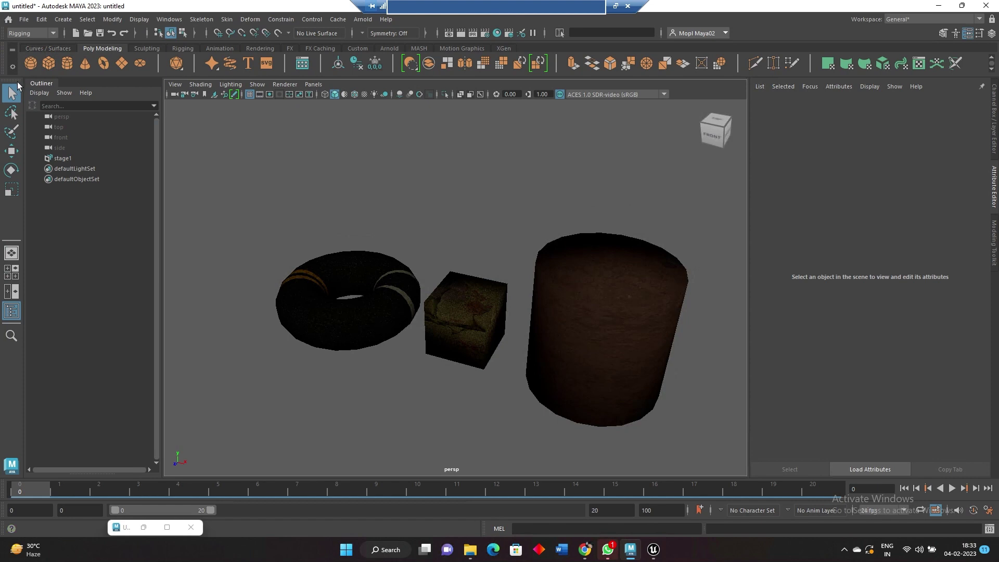
left_click(24, 19)
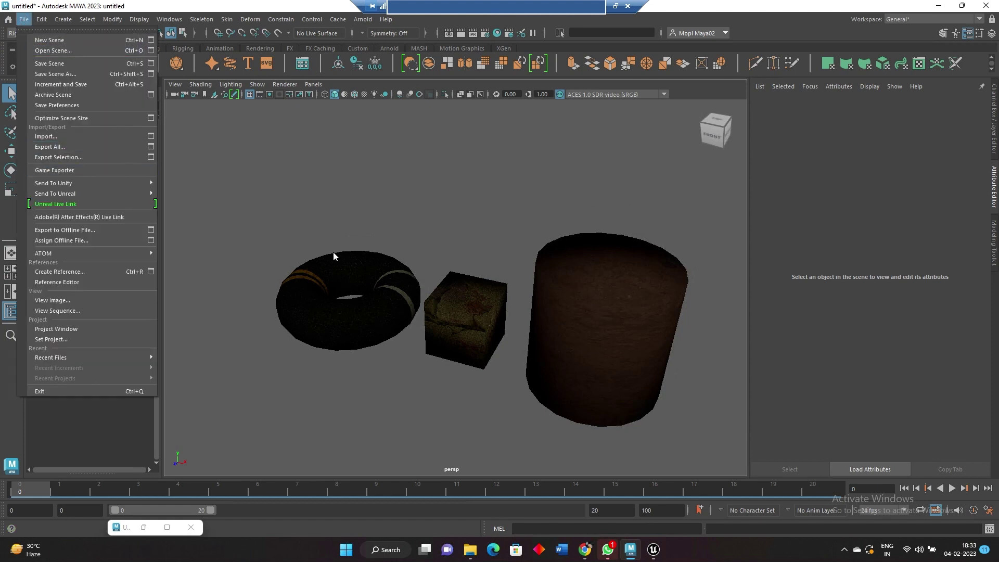
left_click(385, 220)
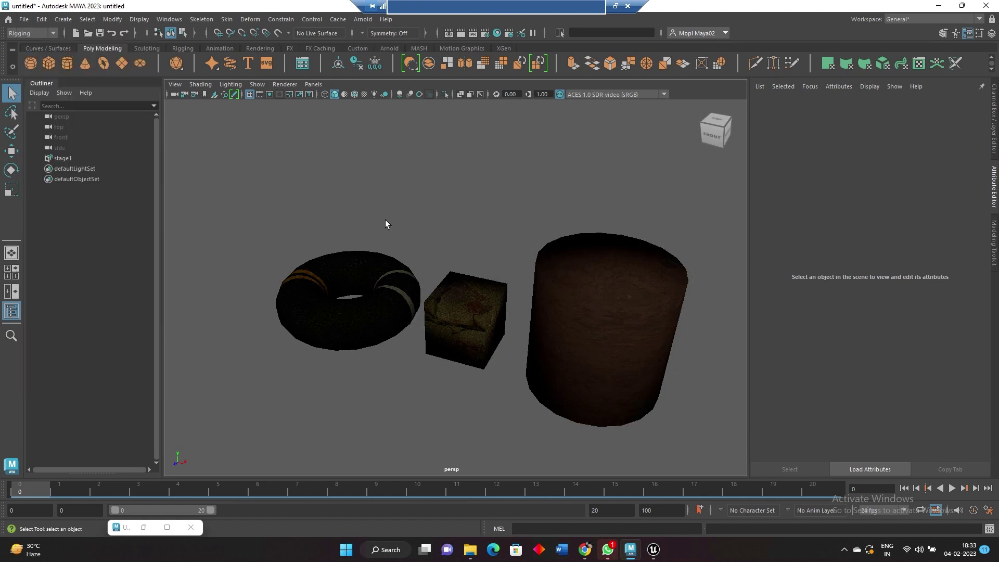
left_click(70, 160)
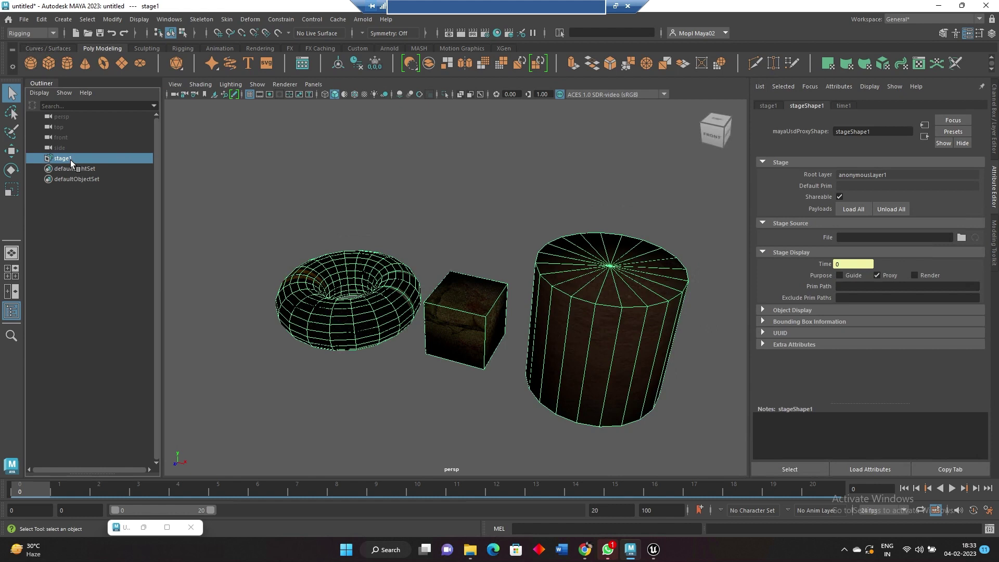
left_click(143, 527)
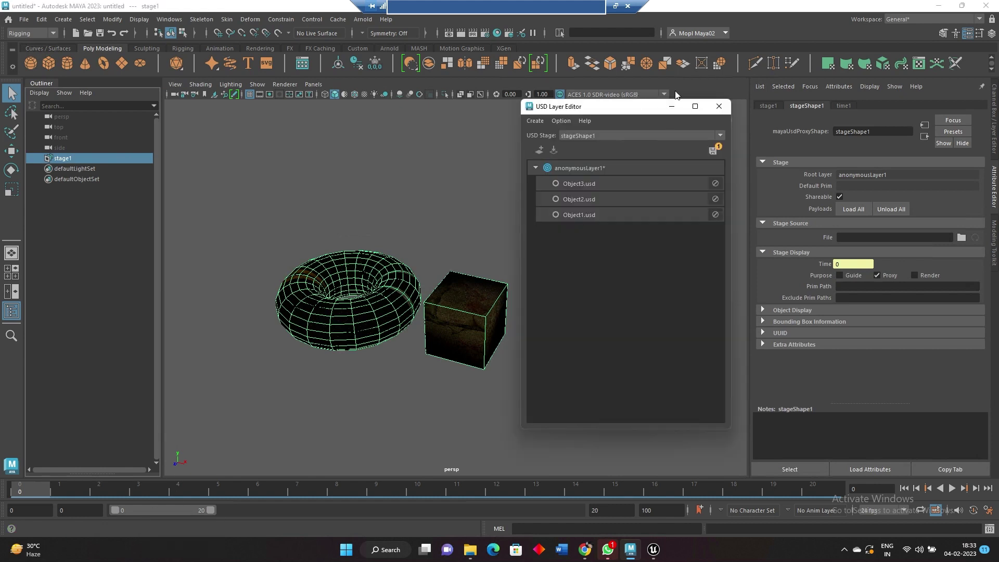
left_click_drag(637, 106, 690, 86)
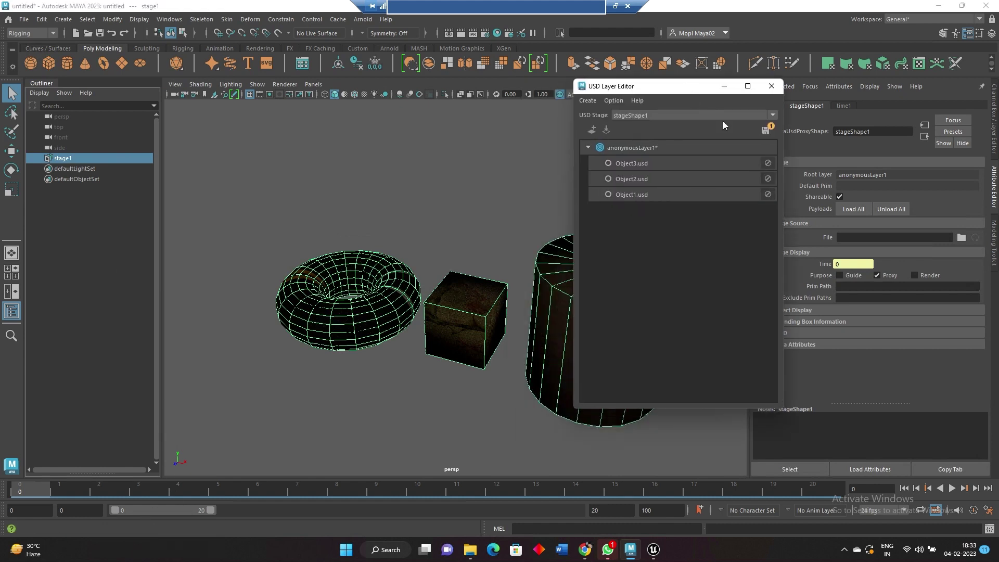
Save the root layer anonymousLayer1 as D:\USD1\group2.usd and save the stage.
left_click(765, 131)
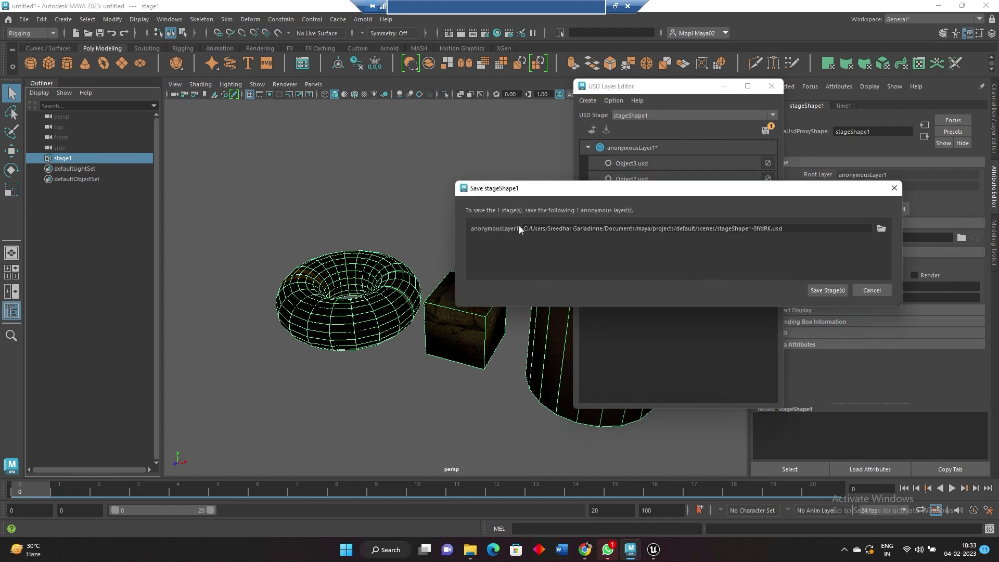
left_click(881, 228)
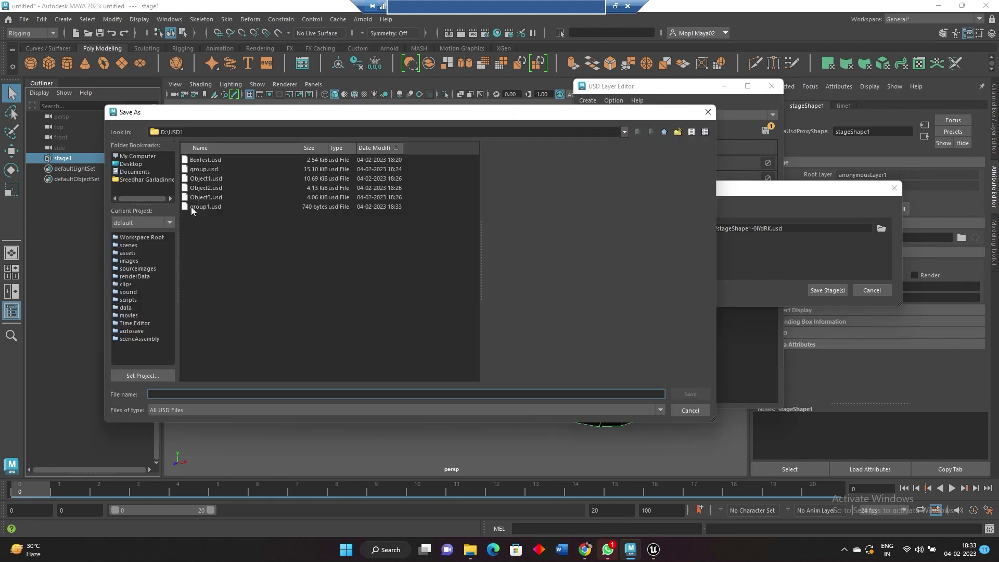
left_click(211, 207)
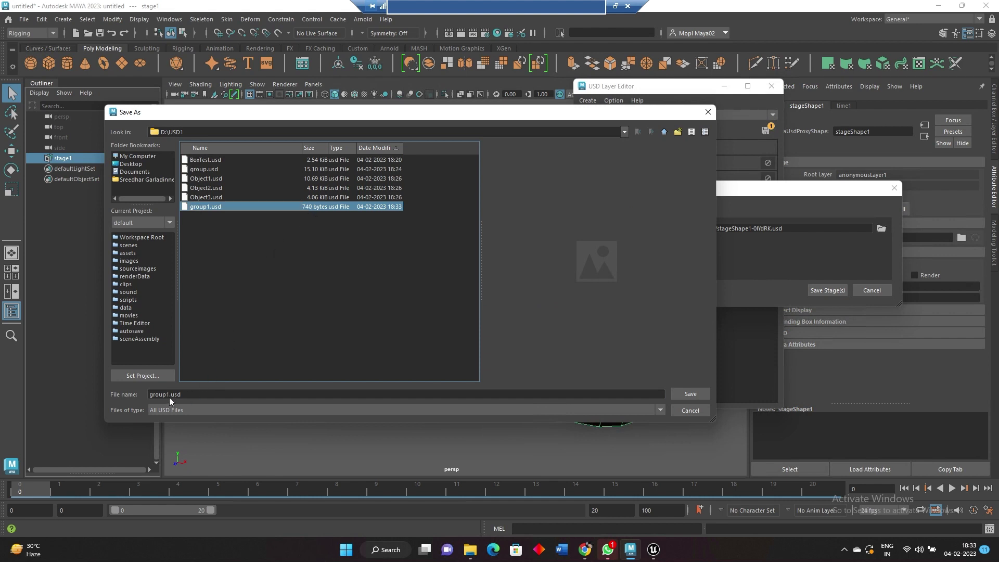
left_click_drag(170, 398, 166, 397)
type("2")
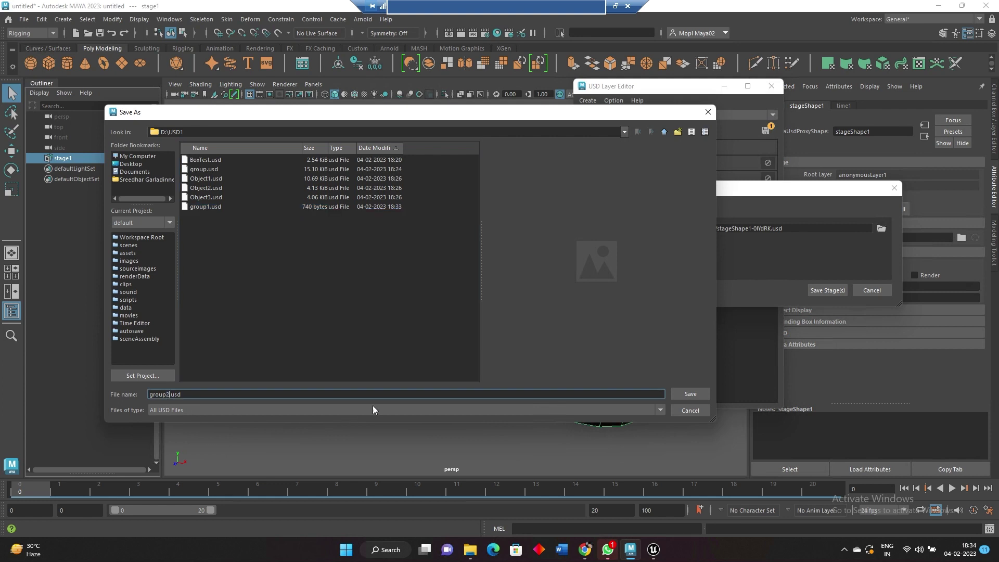
left_click(690, 394)
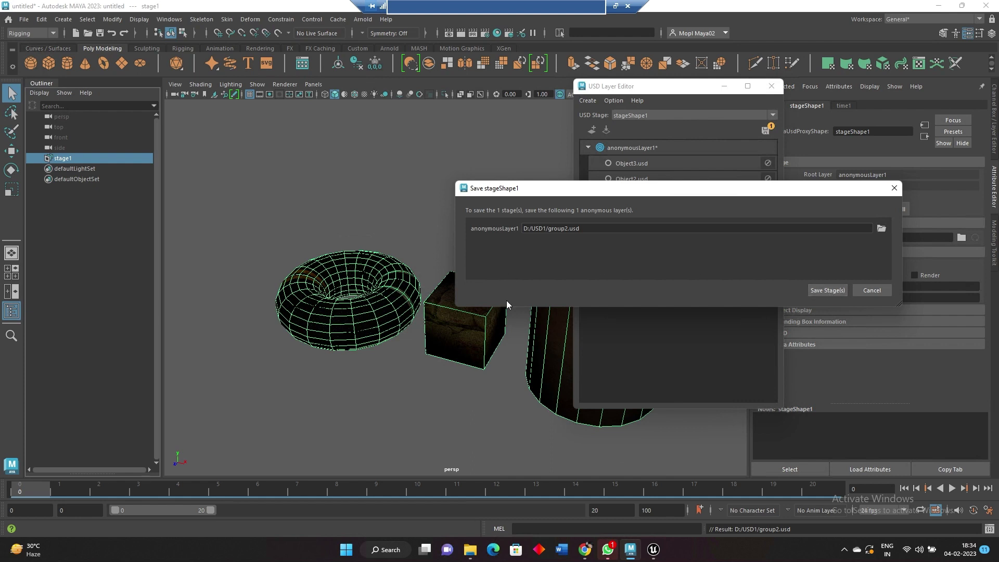
left_click_drag(629, 193, 194, 220)
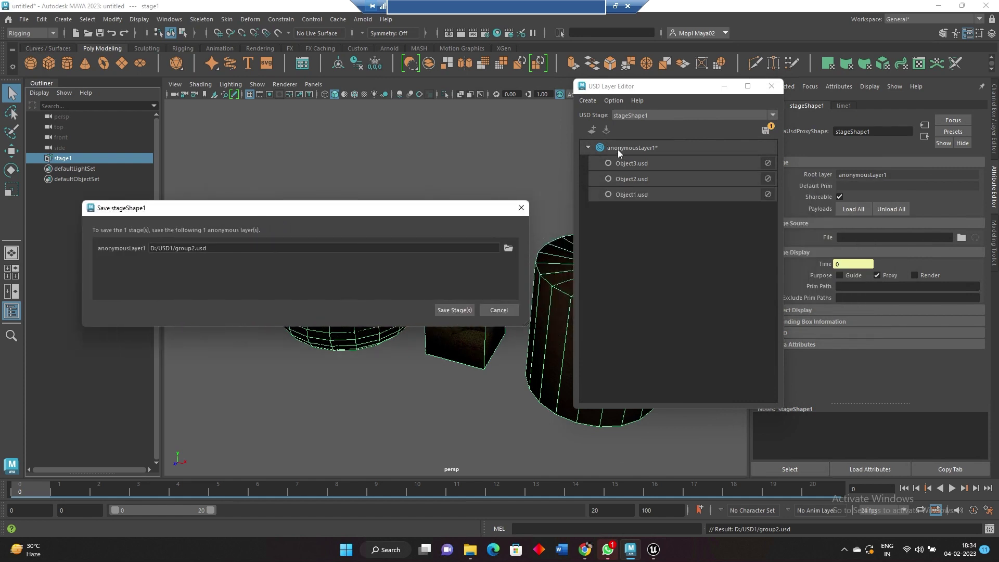
left_click(446, 308)
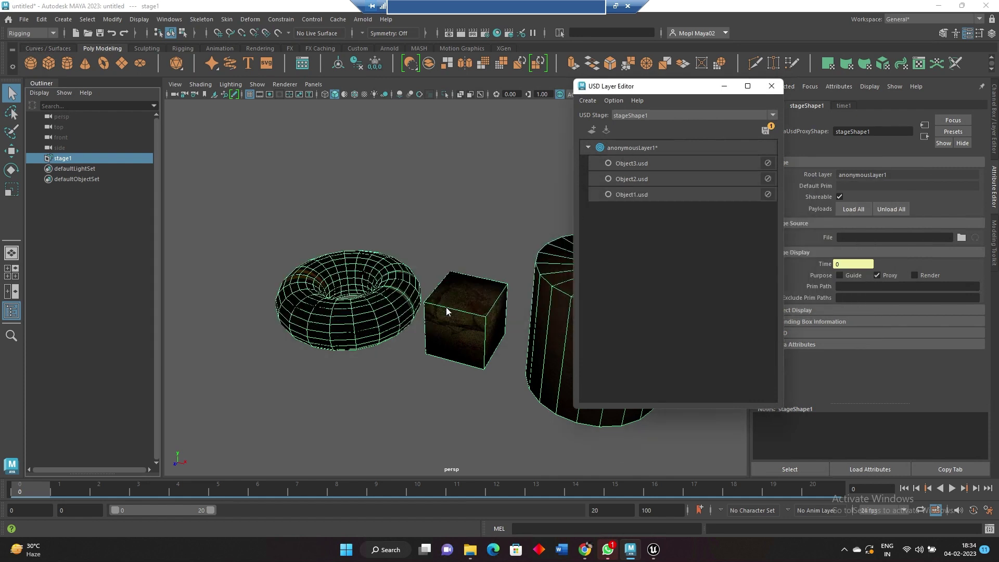
Open D:\USD1 in File Explorer and check the new group2.usd's details.
left_click(471, 553)
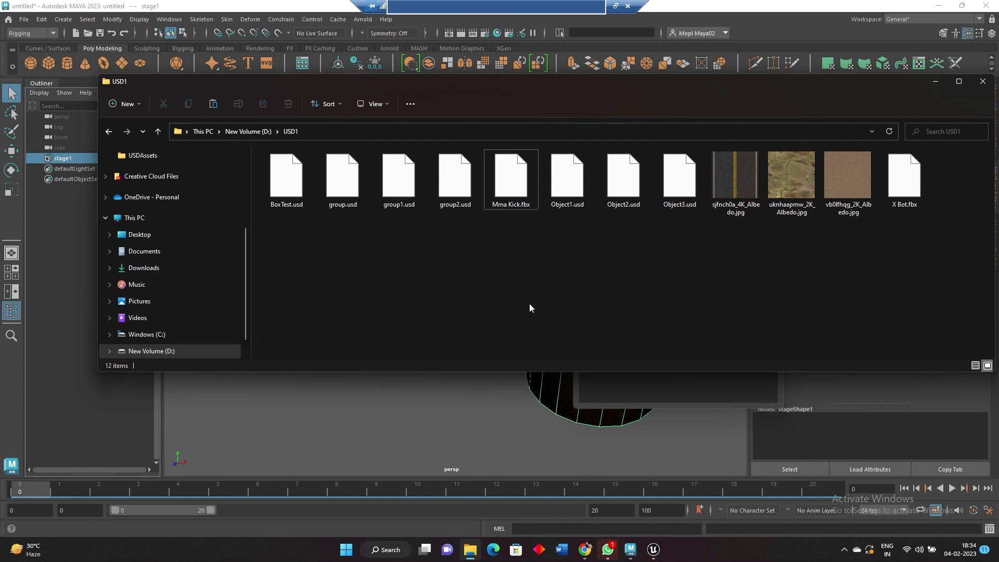
left_click(462, 195)
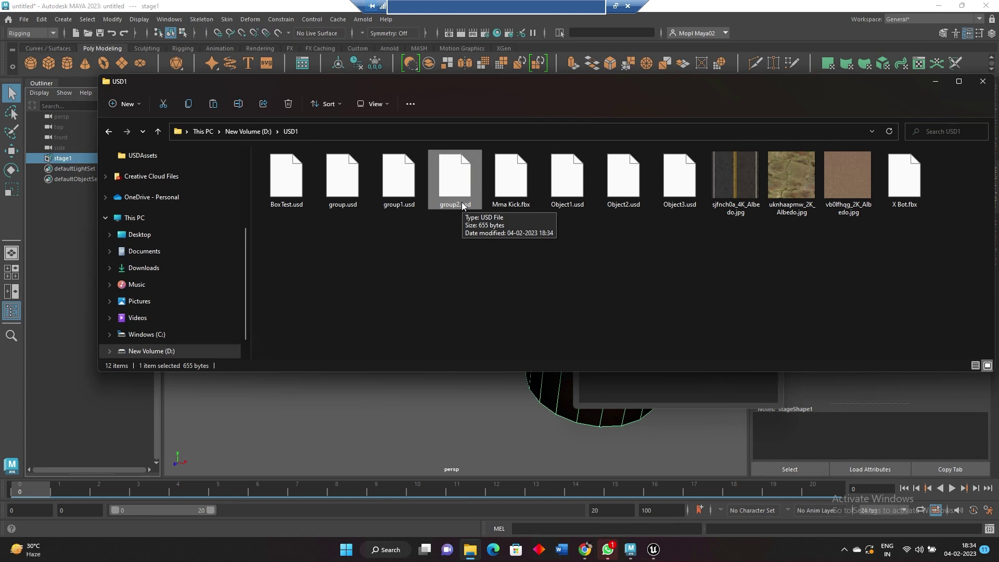
left_click(463, 284)
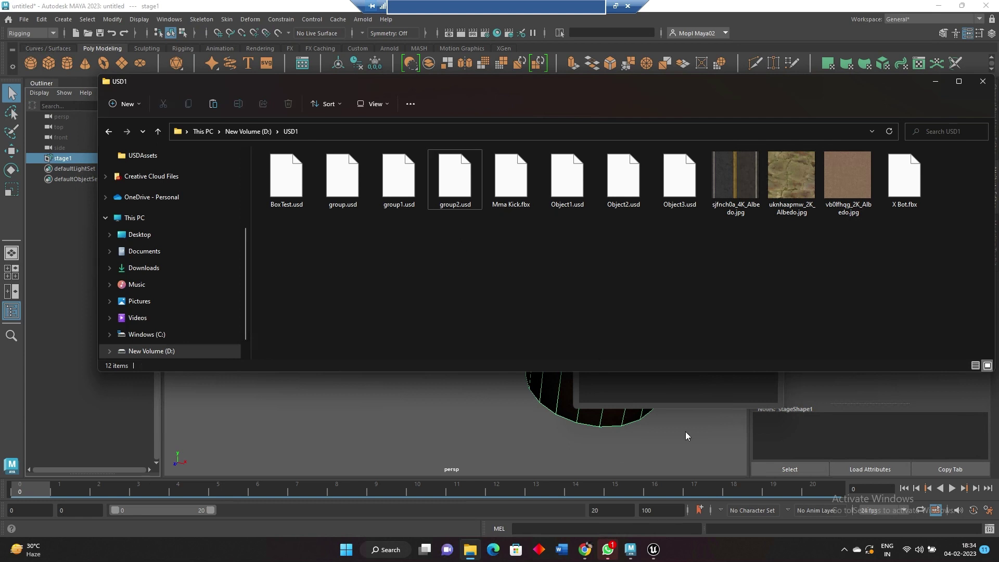
Close the current USD stage and load group2.usd, framing the torus, box and cylinder.
left_click(654, 550)
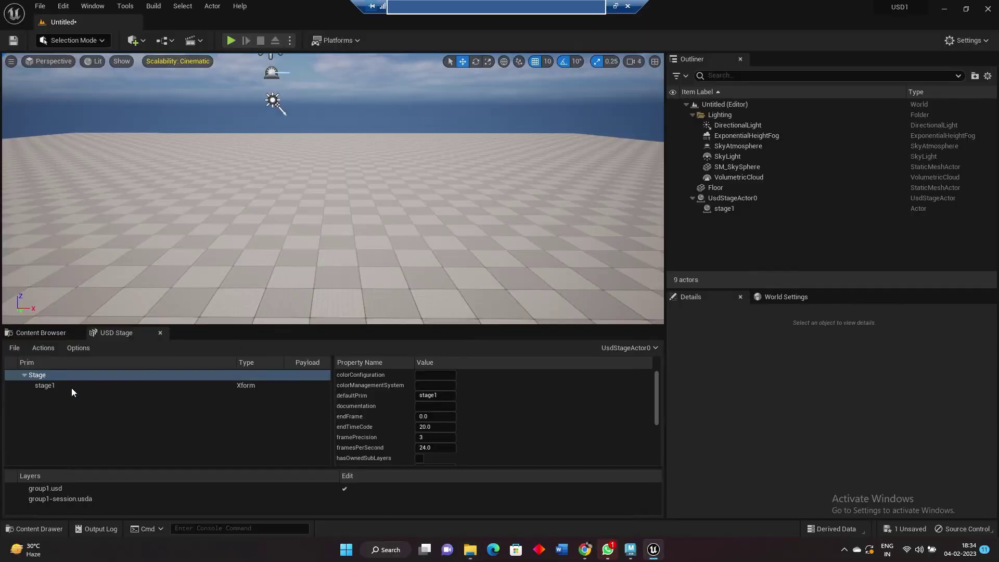
left_click(14, 348)
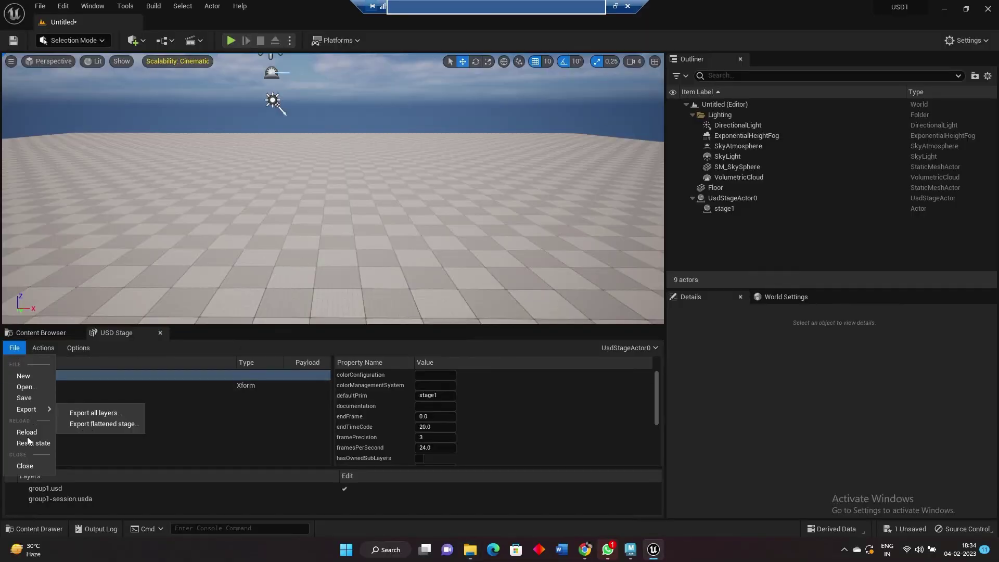
left_click(25, 466)
left_click(14, 351)
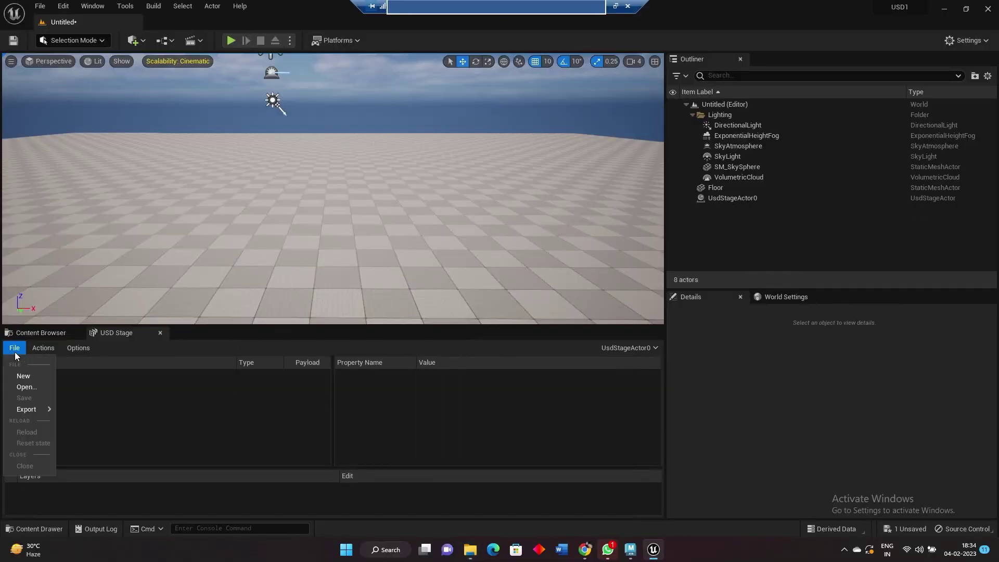
left_click(29, 388)
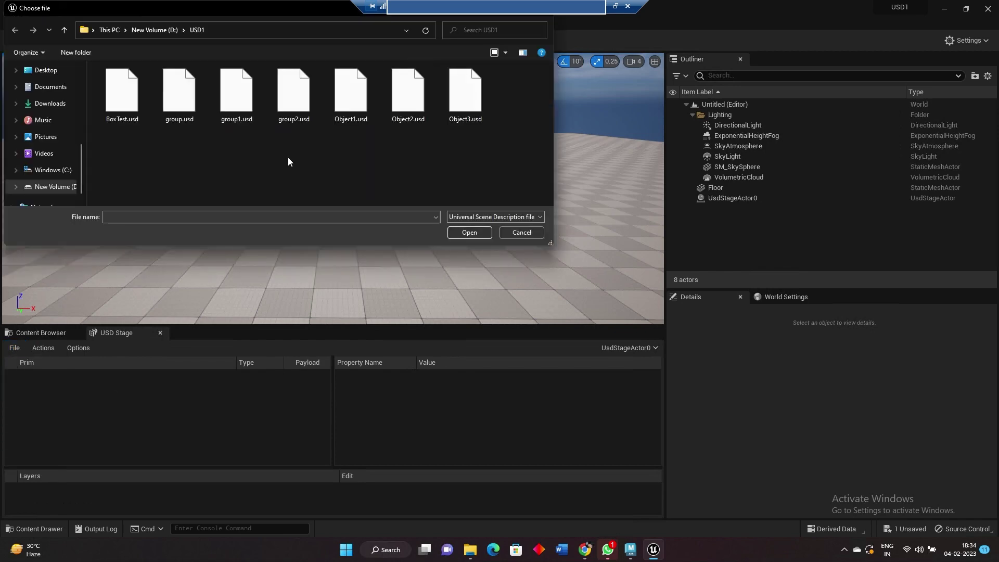
double_click(295, 104)
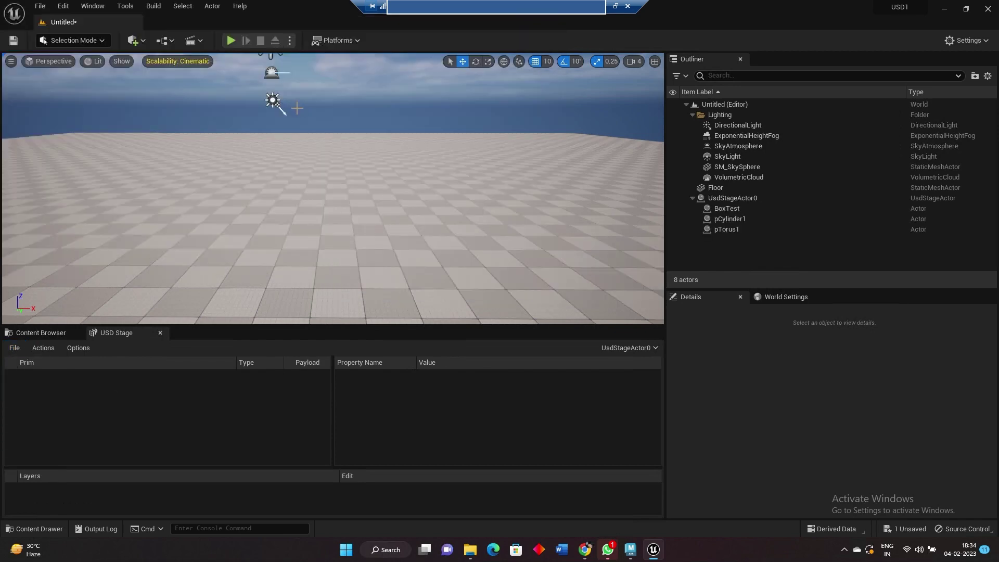
scroll(374, 214, "down", 2)
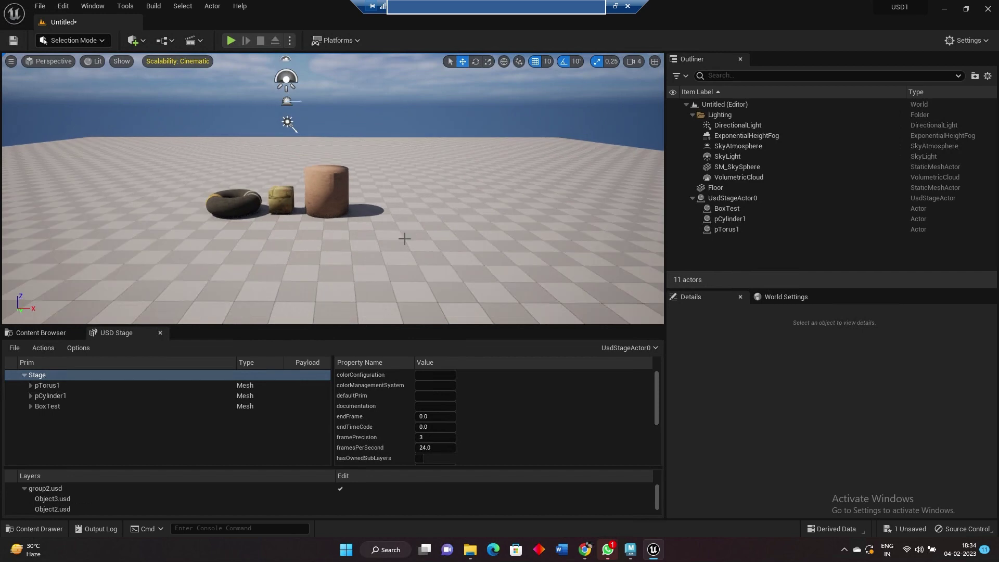
right_click_drag(404, 238, 404, 286)
scroll(404, 239, "up", 2)
Open UsdStageActor0's group2_8 level sequence, play and pause it, then rewind near the start.
left_click(742, 199)
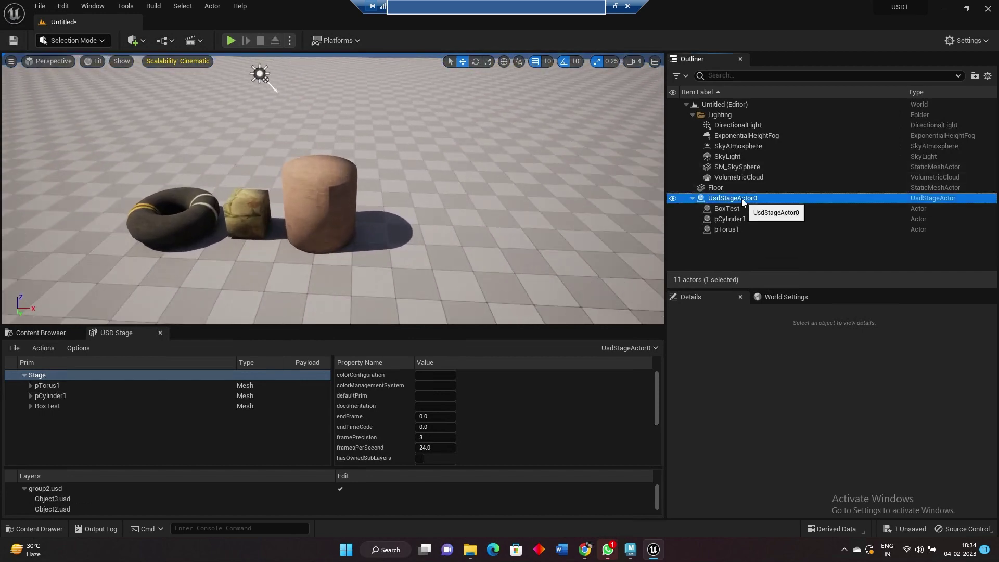
double_click(814, 443)
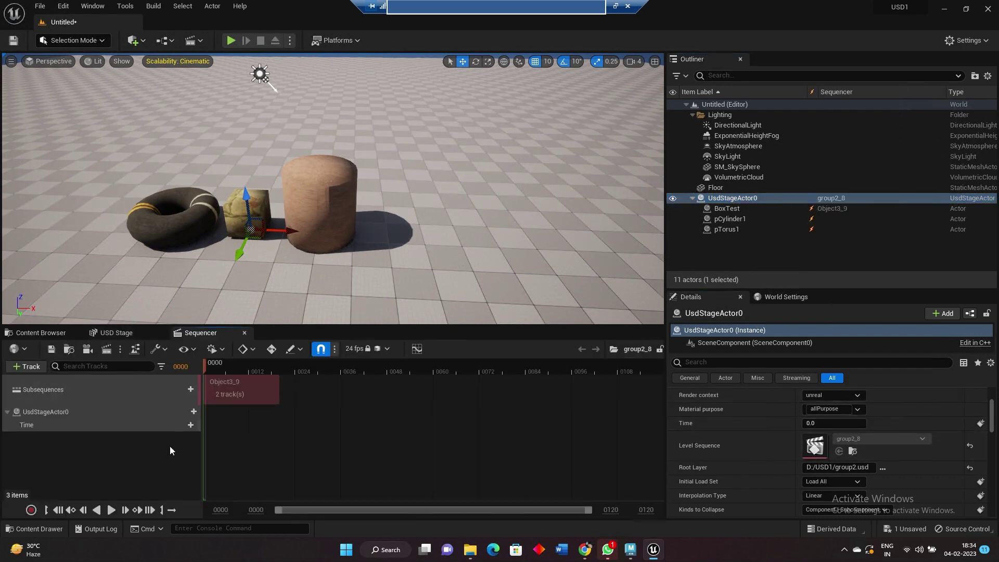
left_click(111, 510)
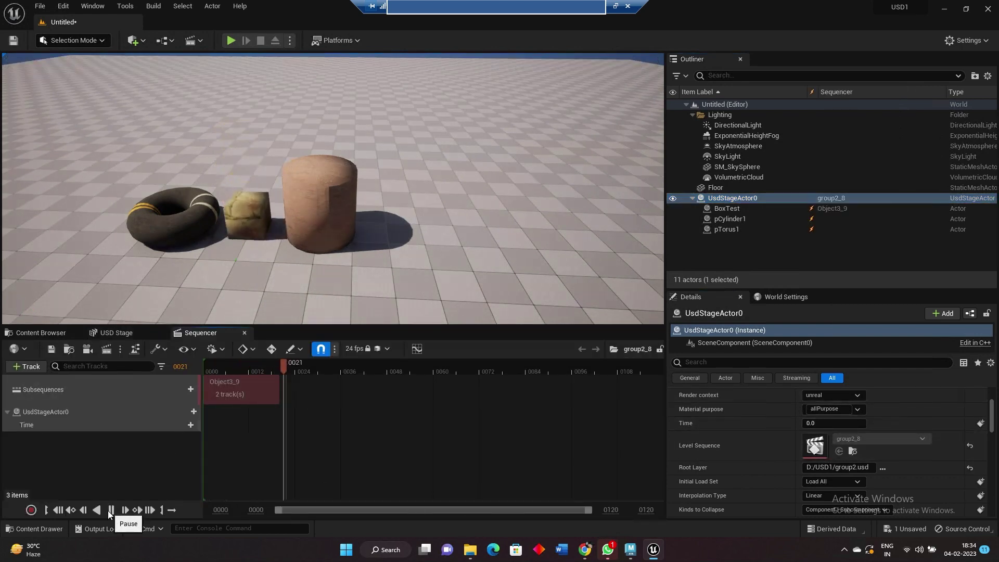
left_click(109, 511)
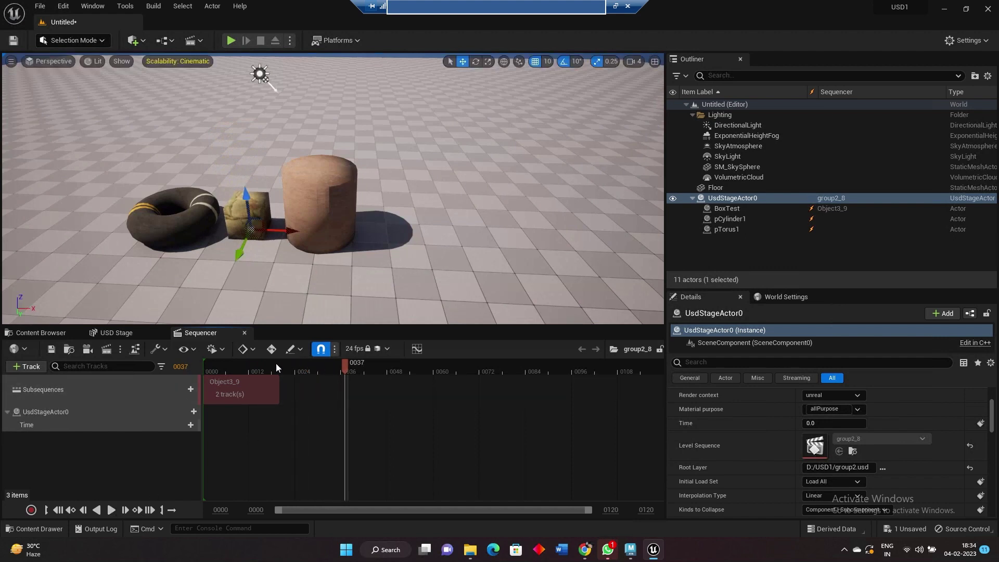
left_click_drag(276, 367, 201, 373)
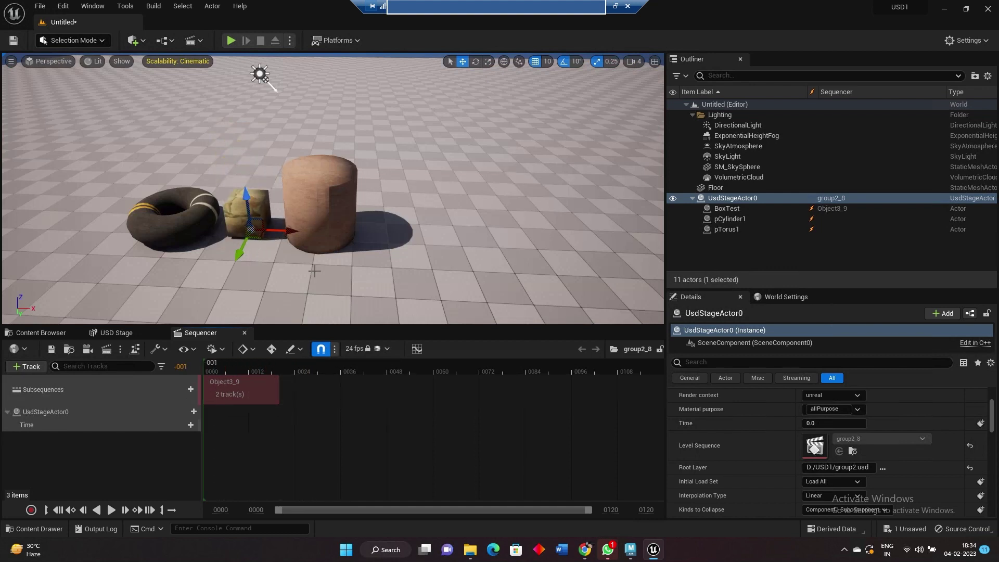